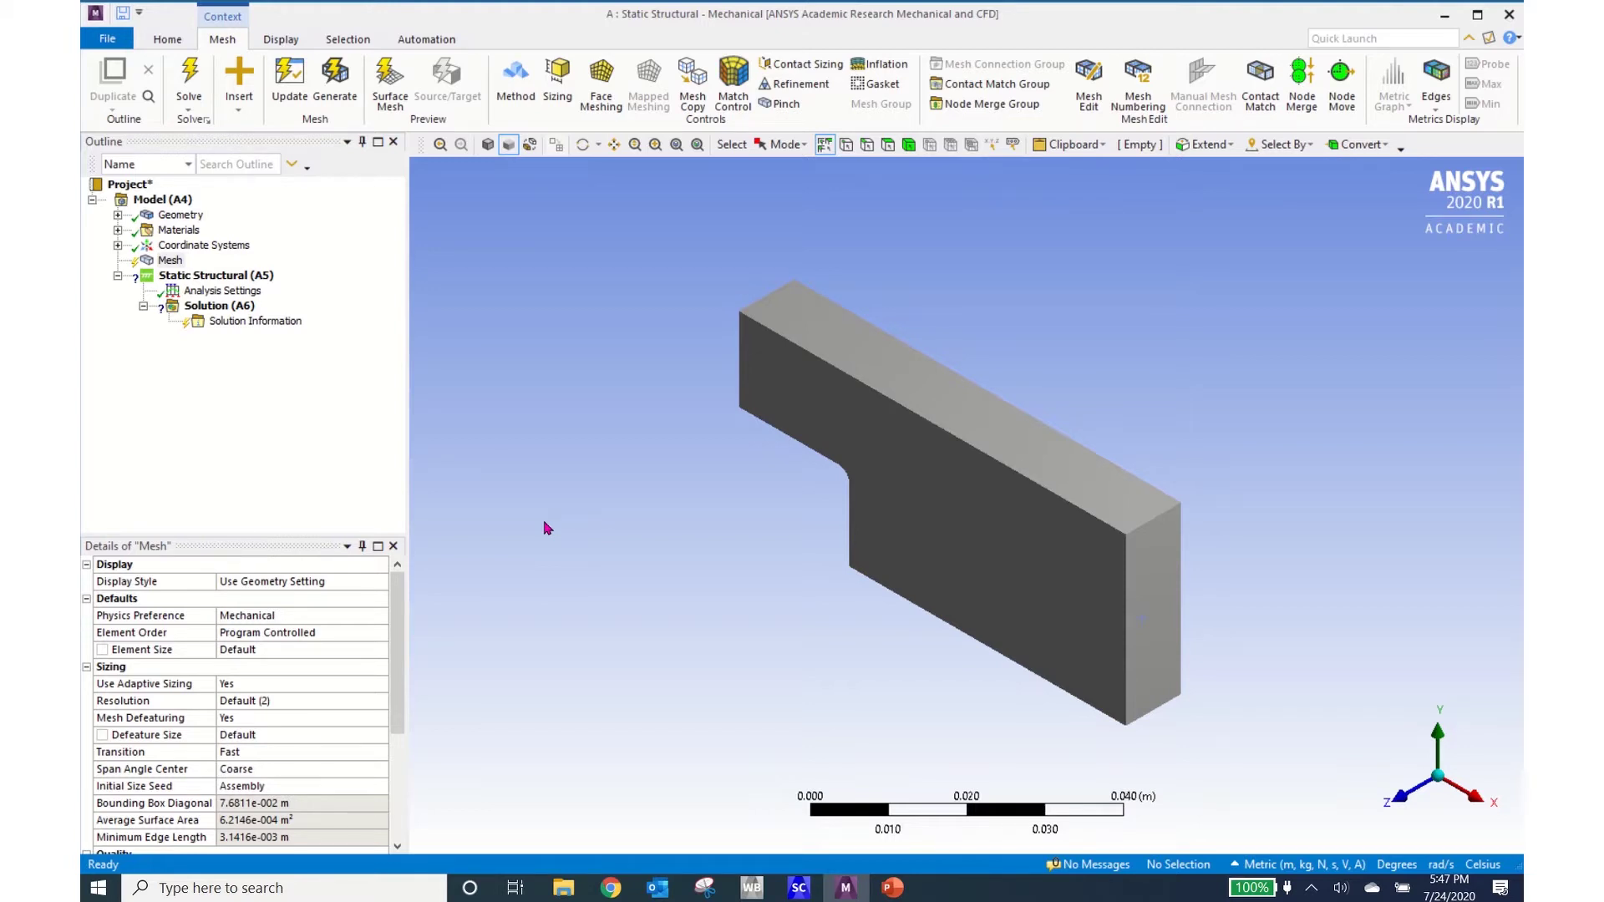
Step: Generate the coarse default hex mesh on the notched plate in isometric view, turned to face the viewer
{"action": "middle_click_drag", "start_coordinate": [856, 555], "coordinate": [973, 592]}
{"action": "left_click", "coordinate": [1453, 775]}
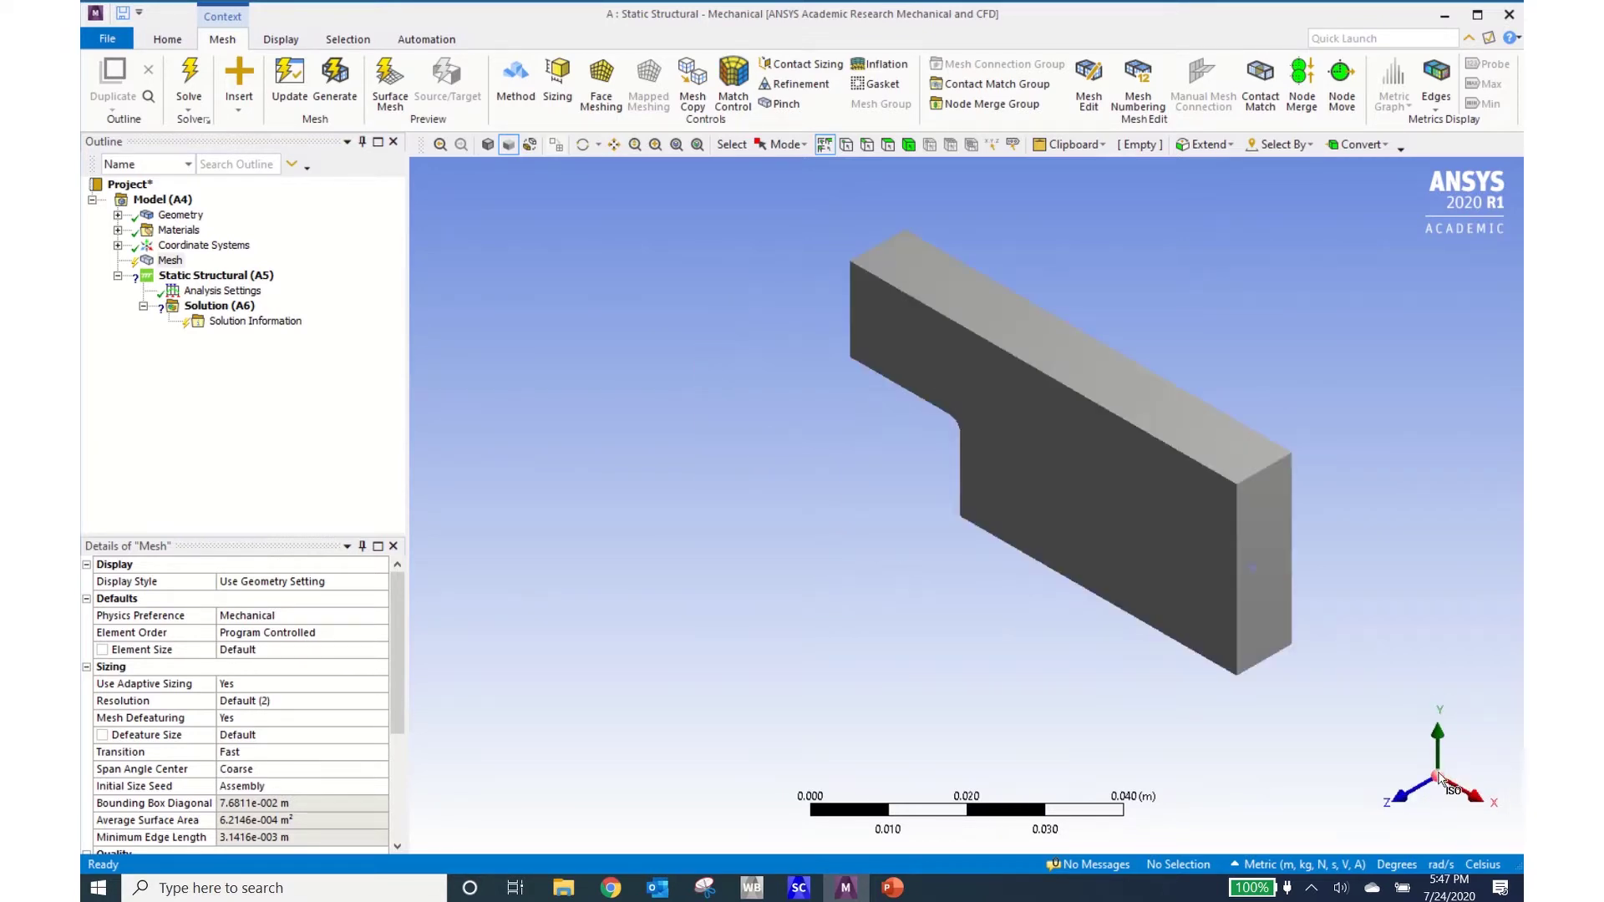
{"action": "left_click", "coordinate": [171, 261]}
{"action": "left_click", "coordinate": [336, 73]}
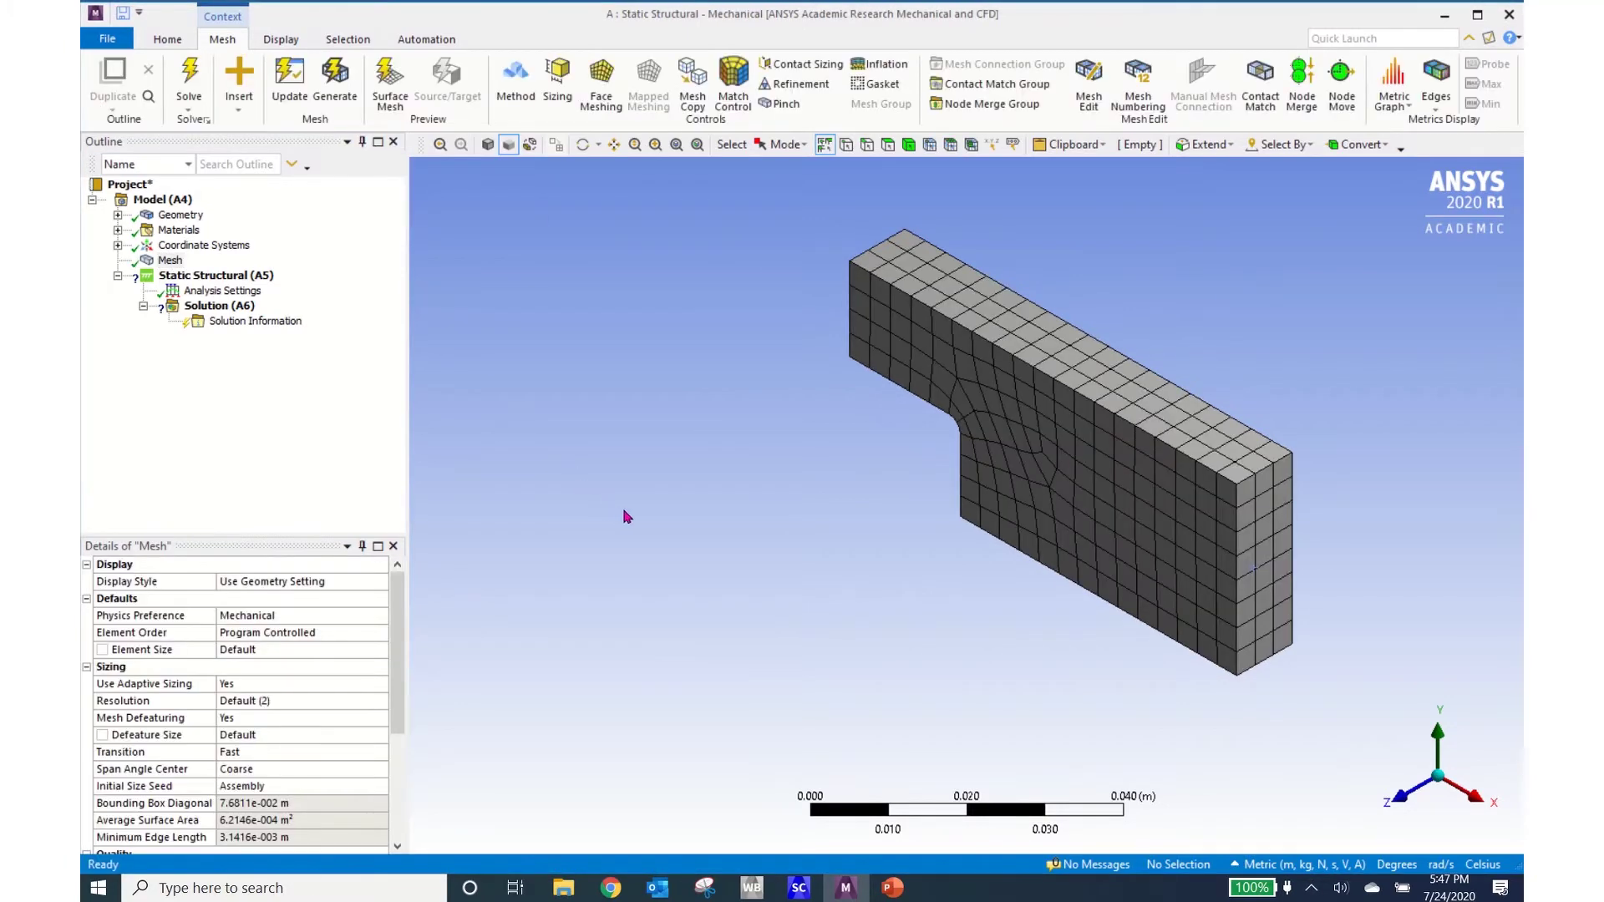
{"action": "mouse_move", "coordinate": [785, 531]}
{"action": "middle_mouse_down"}
{"action": "mouse_move", "coordinate": [663, 562]}
{"action": "mouse_move", "coordinate": [794, 519]}
{"action": "mouse_move", "coordinate": [754, 529]}
{"action": "middle_mouse_up"}
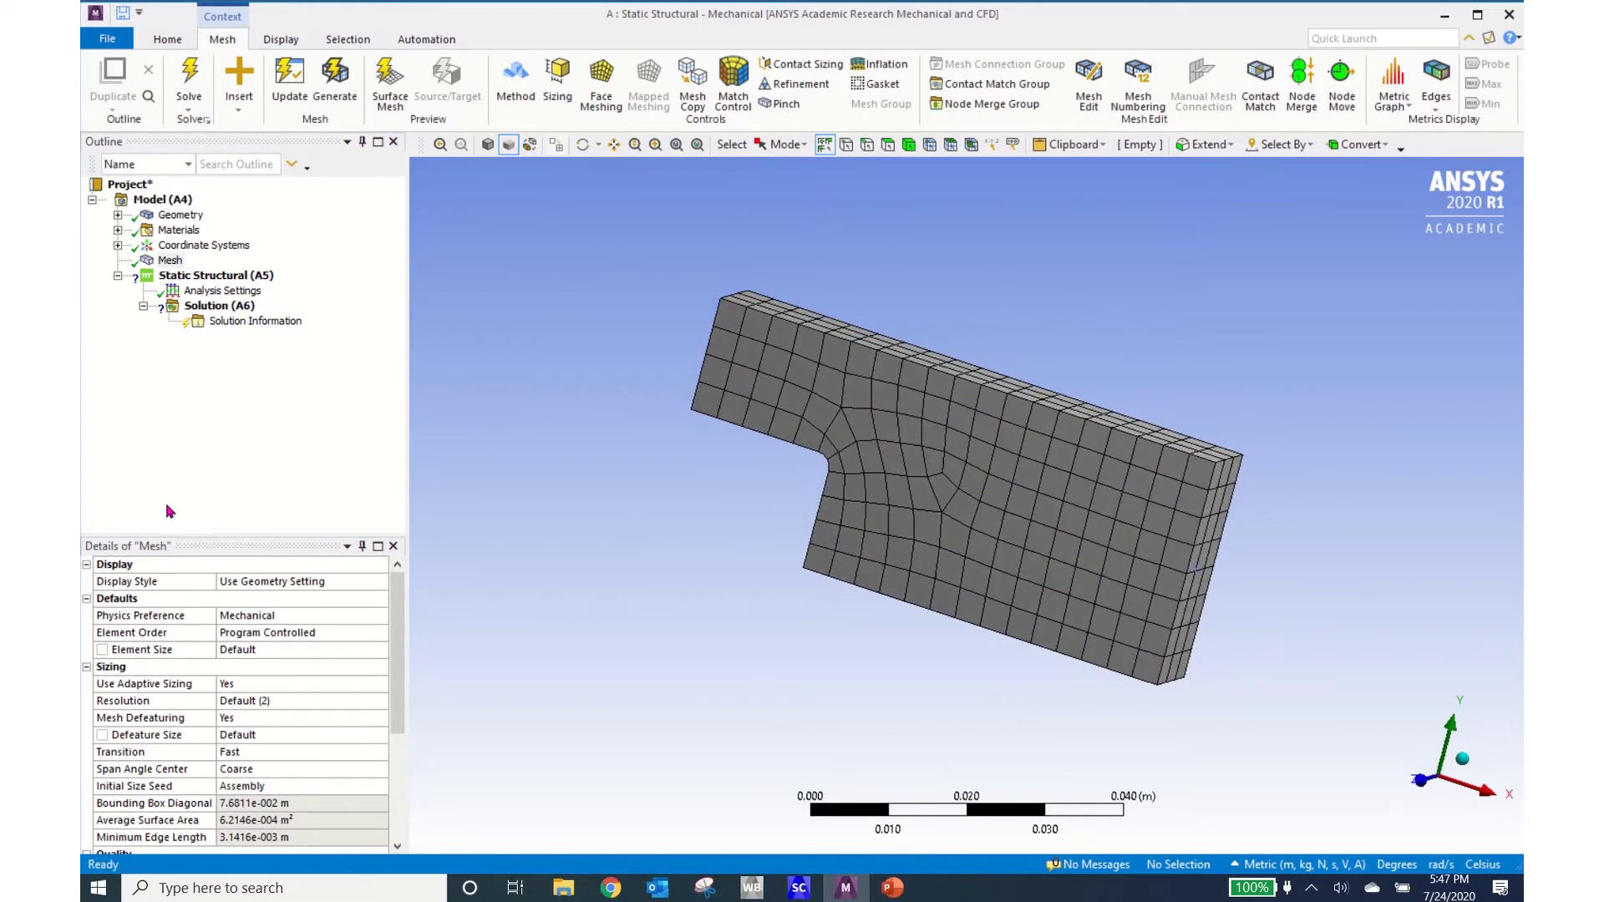
{"action": "left_click", "coordinate": [384, 585]}
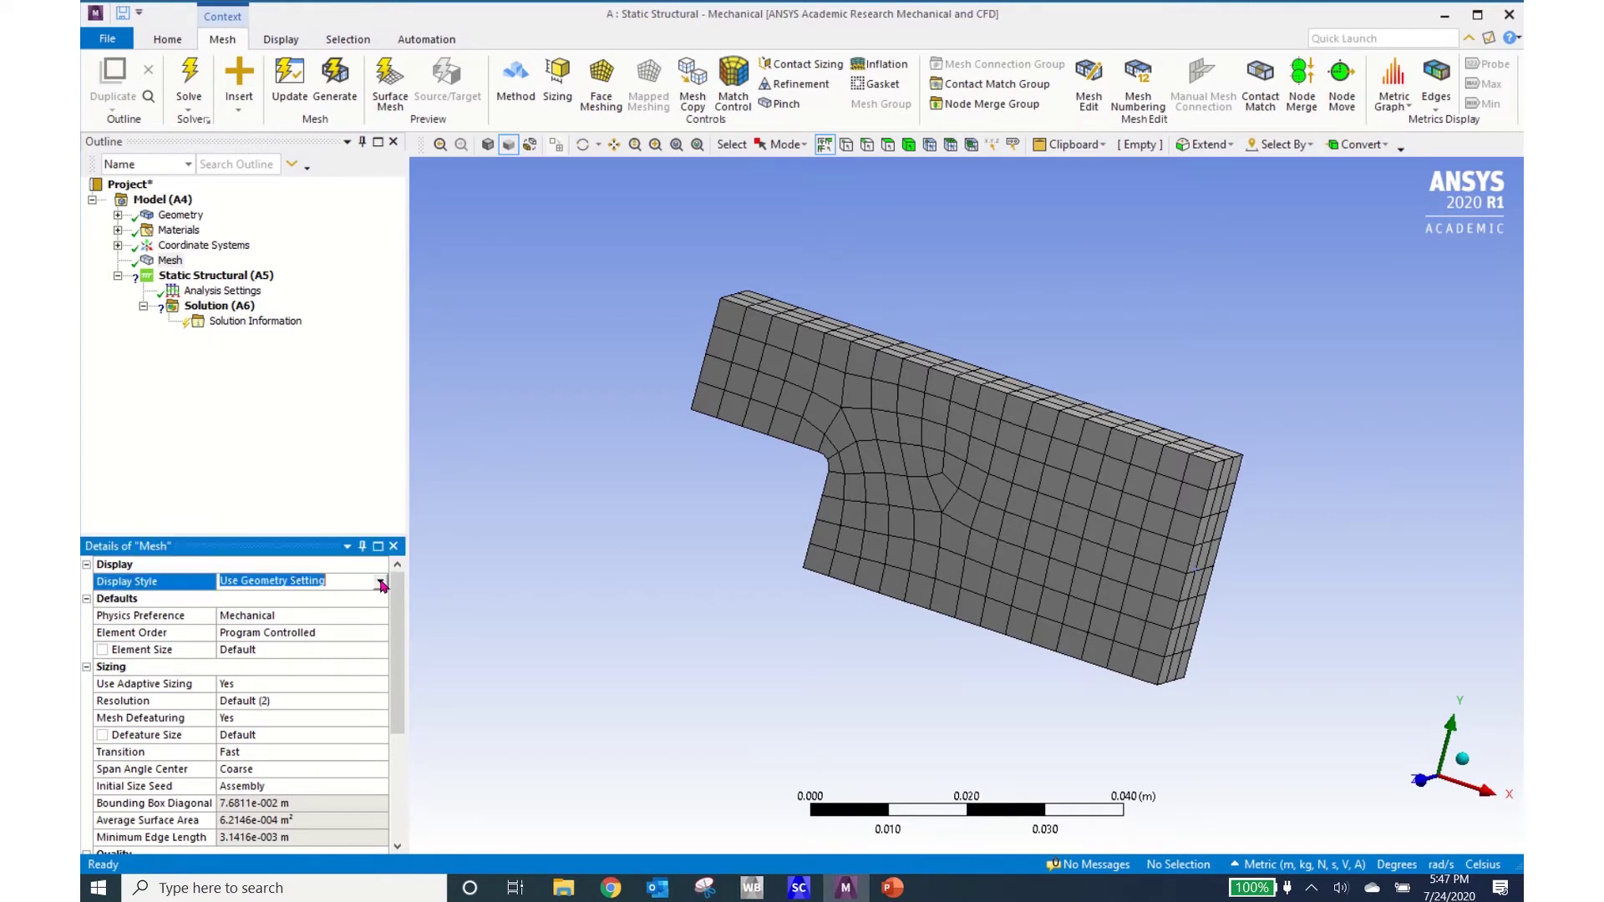
{"action": "left_click", "coordinate": [380, 583]}
{"action": "left_click", "coordinate": [365, 610]}
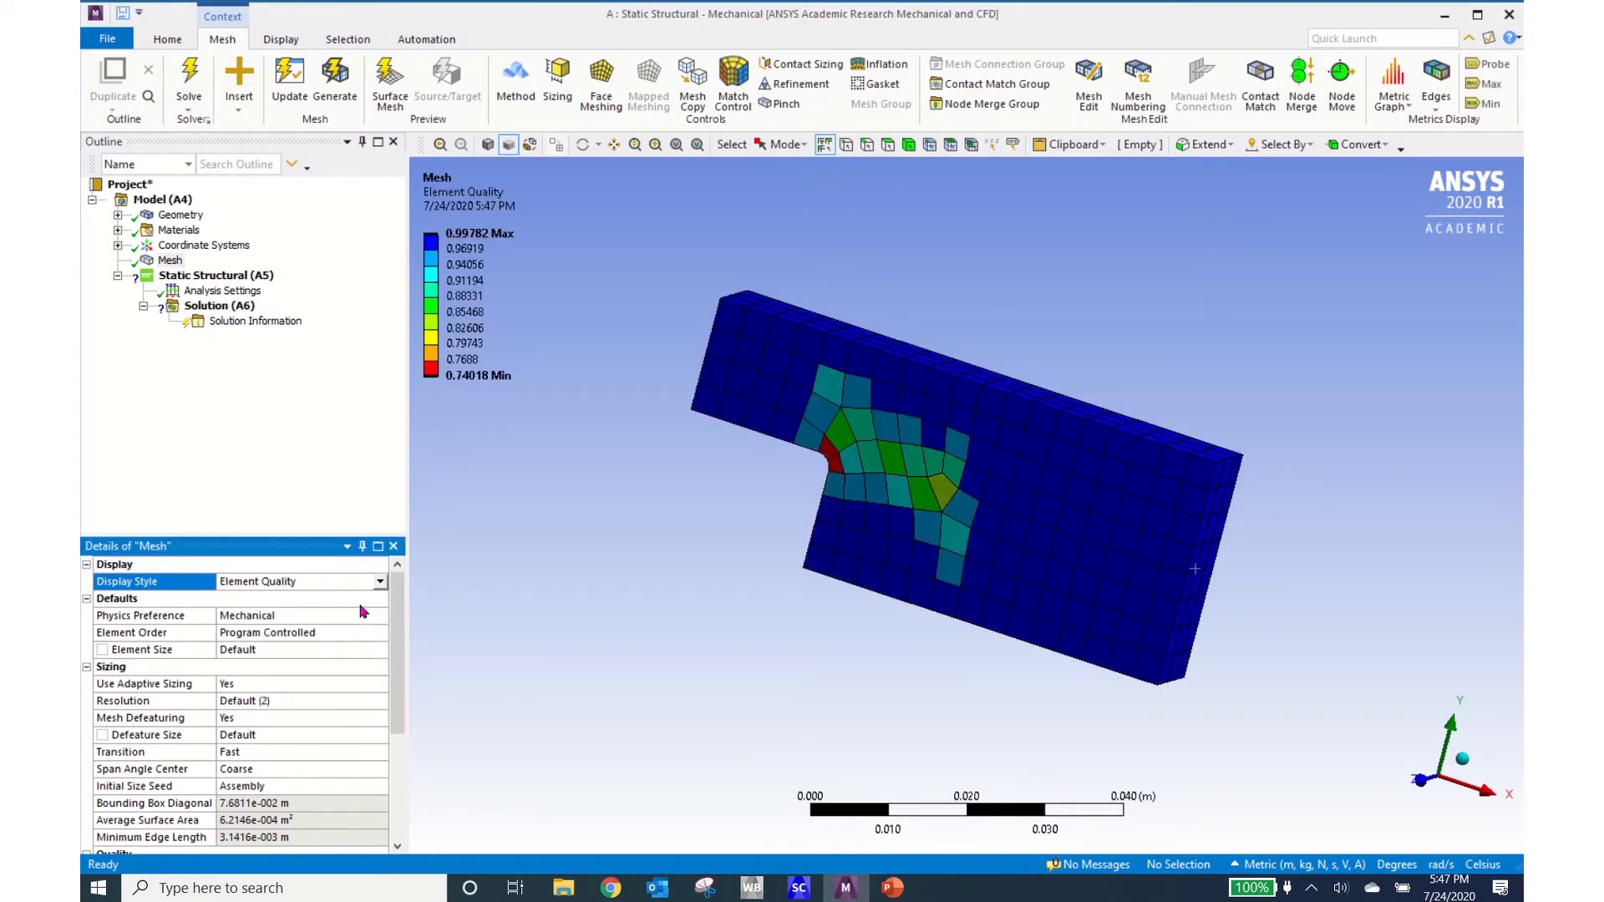
{"action": "left_click", "coordinate": [450, 378]}
{"action": "left_click", "coordinate": [495, 401]}
{"action": "left_click", "coordinate": [474, 378]}
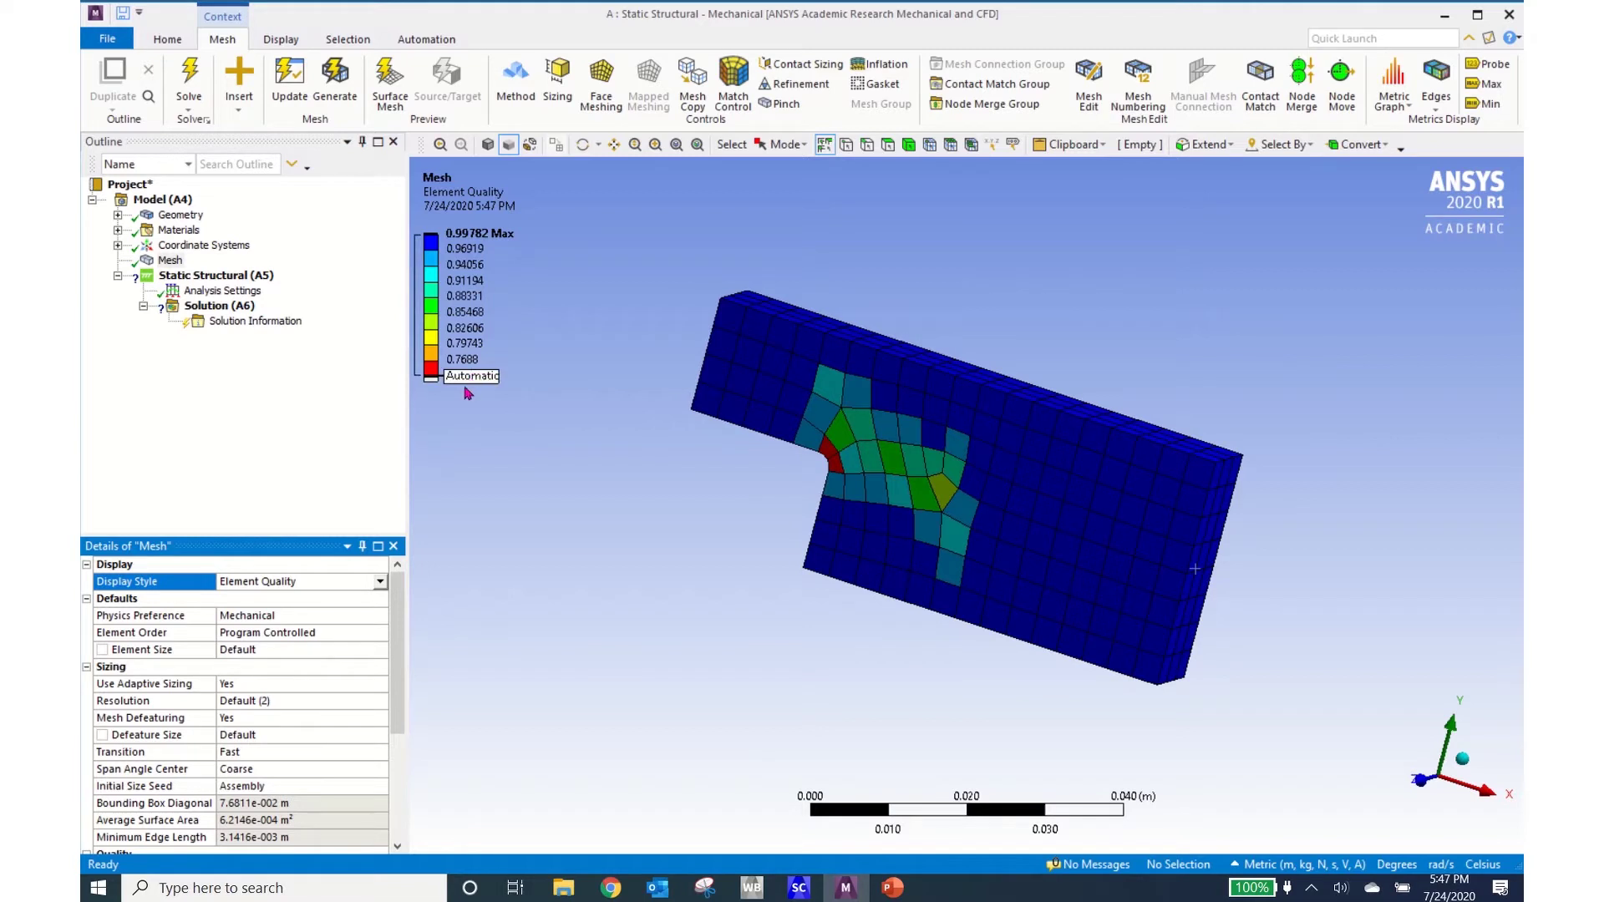
{"action": "left_click", "coordinate": [472, 395]}
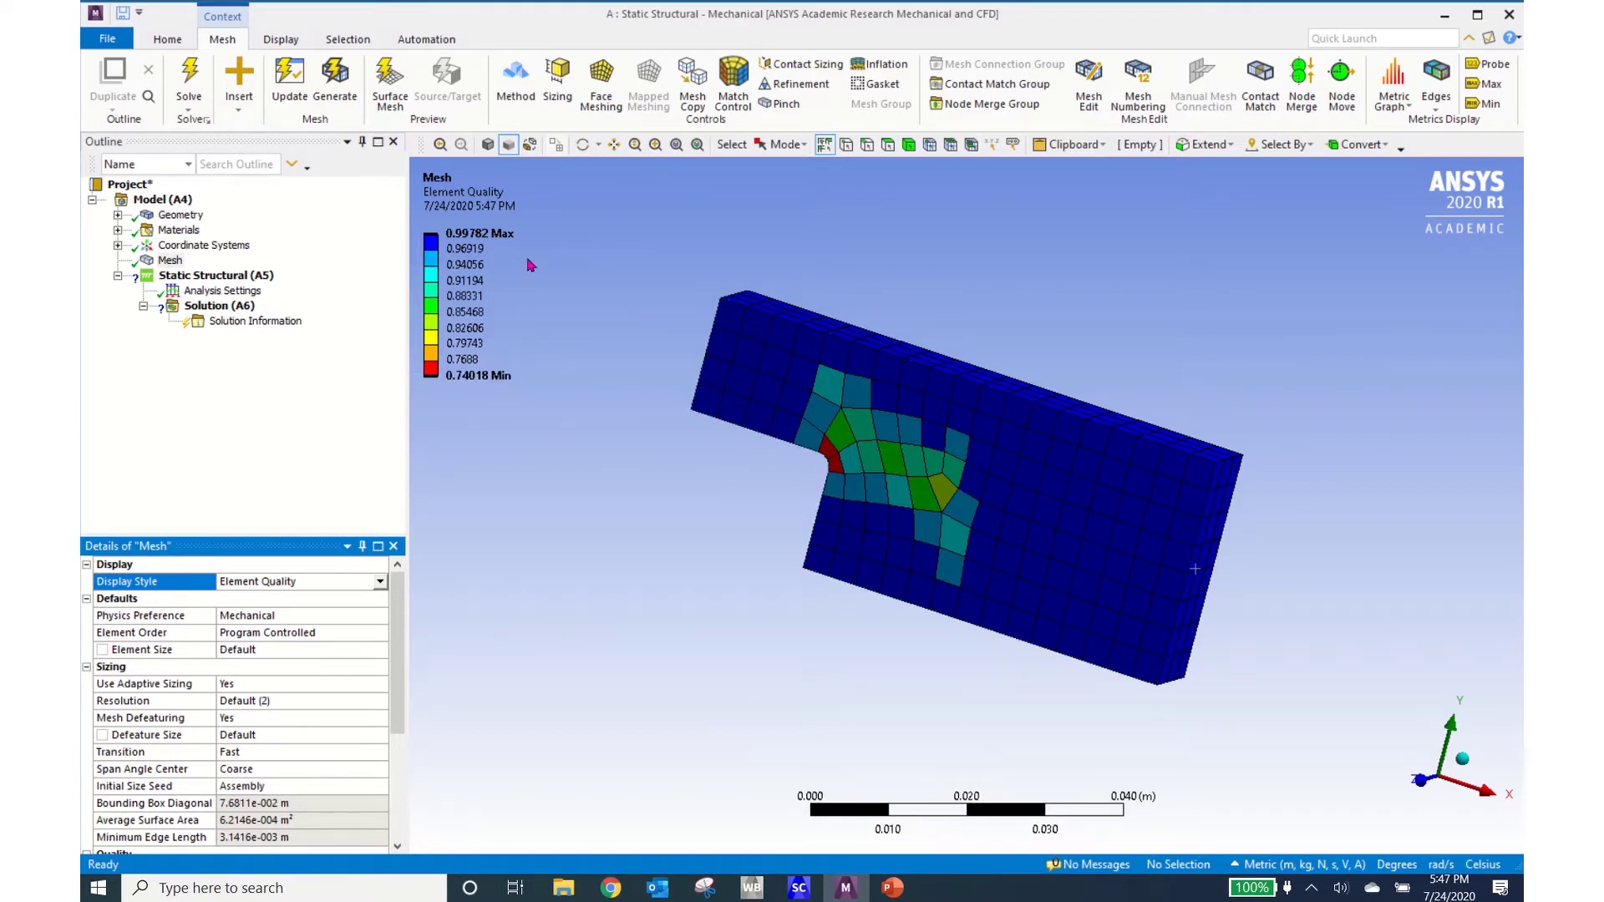
{"action": "left_click", "coordinate": [481, 250]}
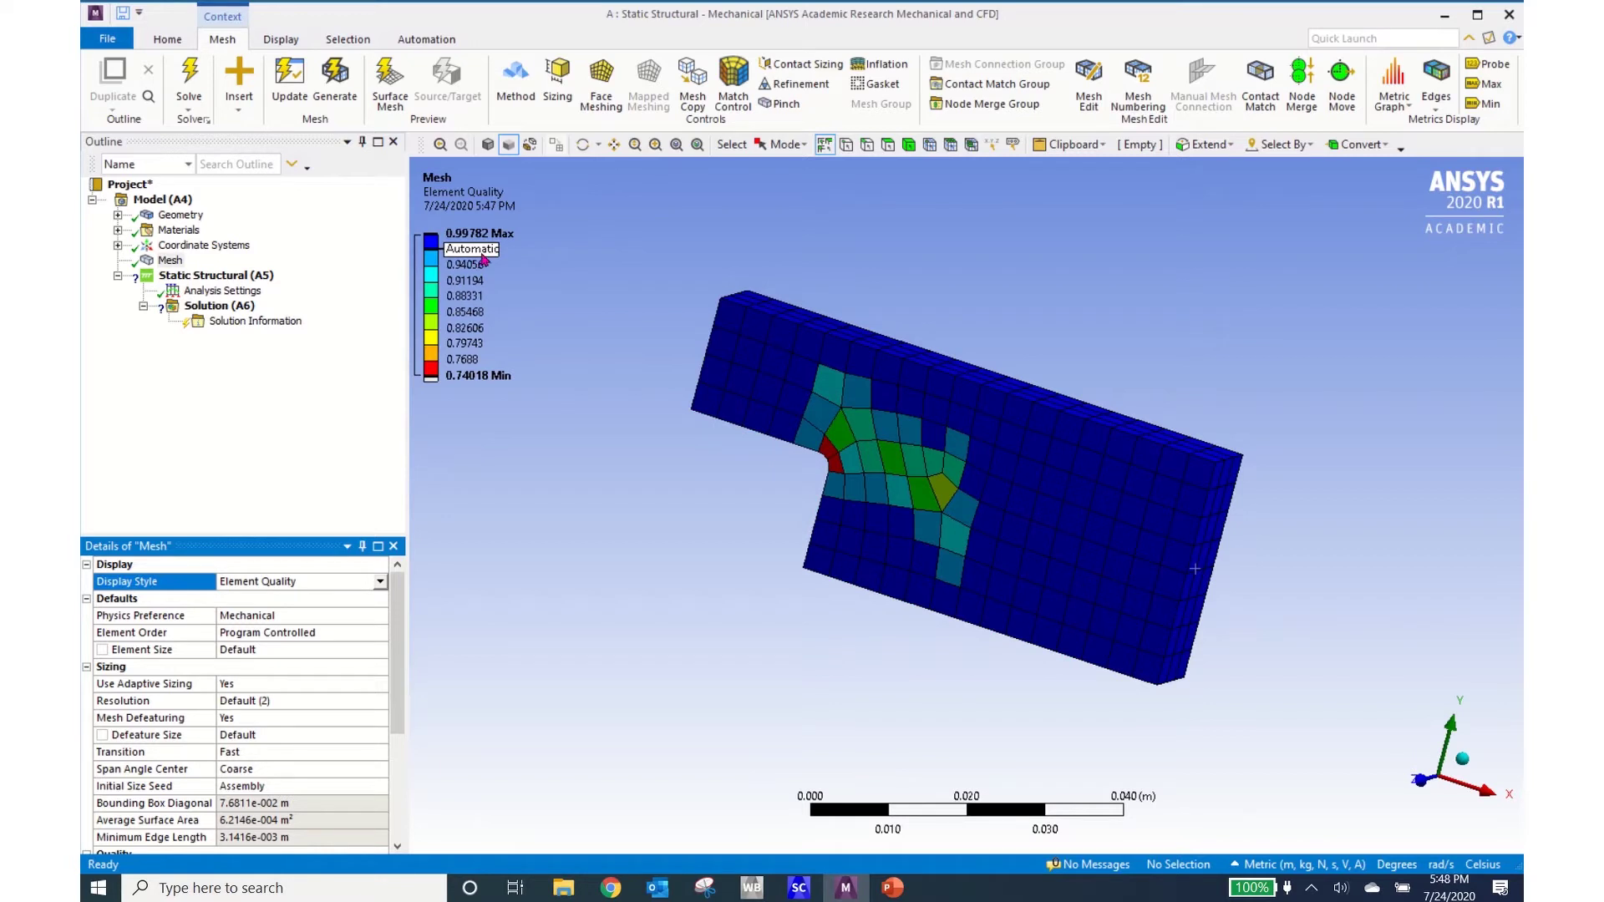
{"action": "key", "text": "Return"}
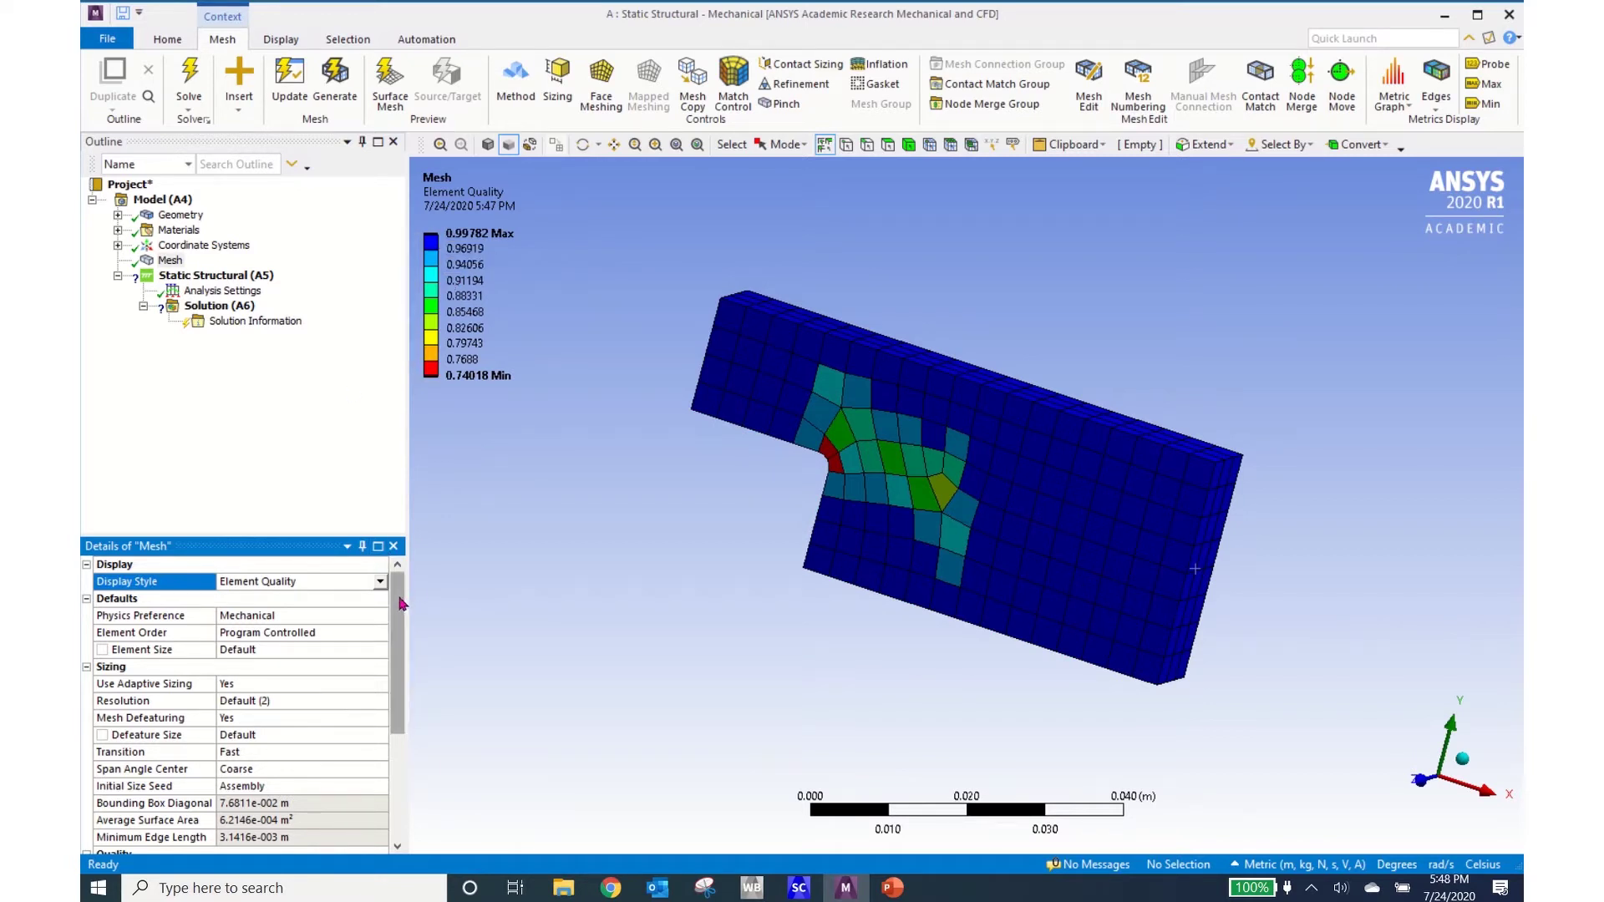
{"action": "left_click_drag", "start_coordinate": [400, 603], "coordinate": [403, 710]}
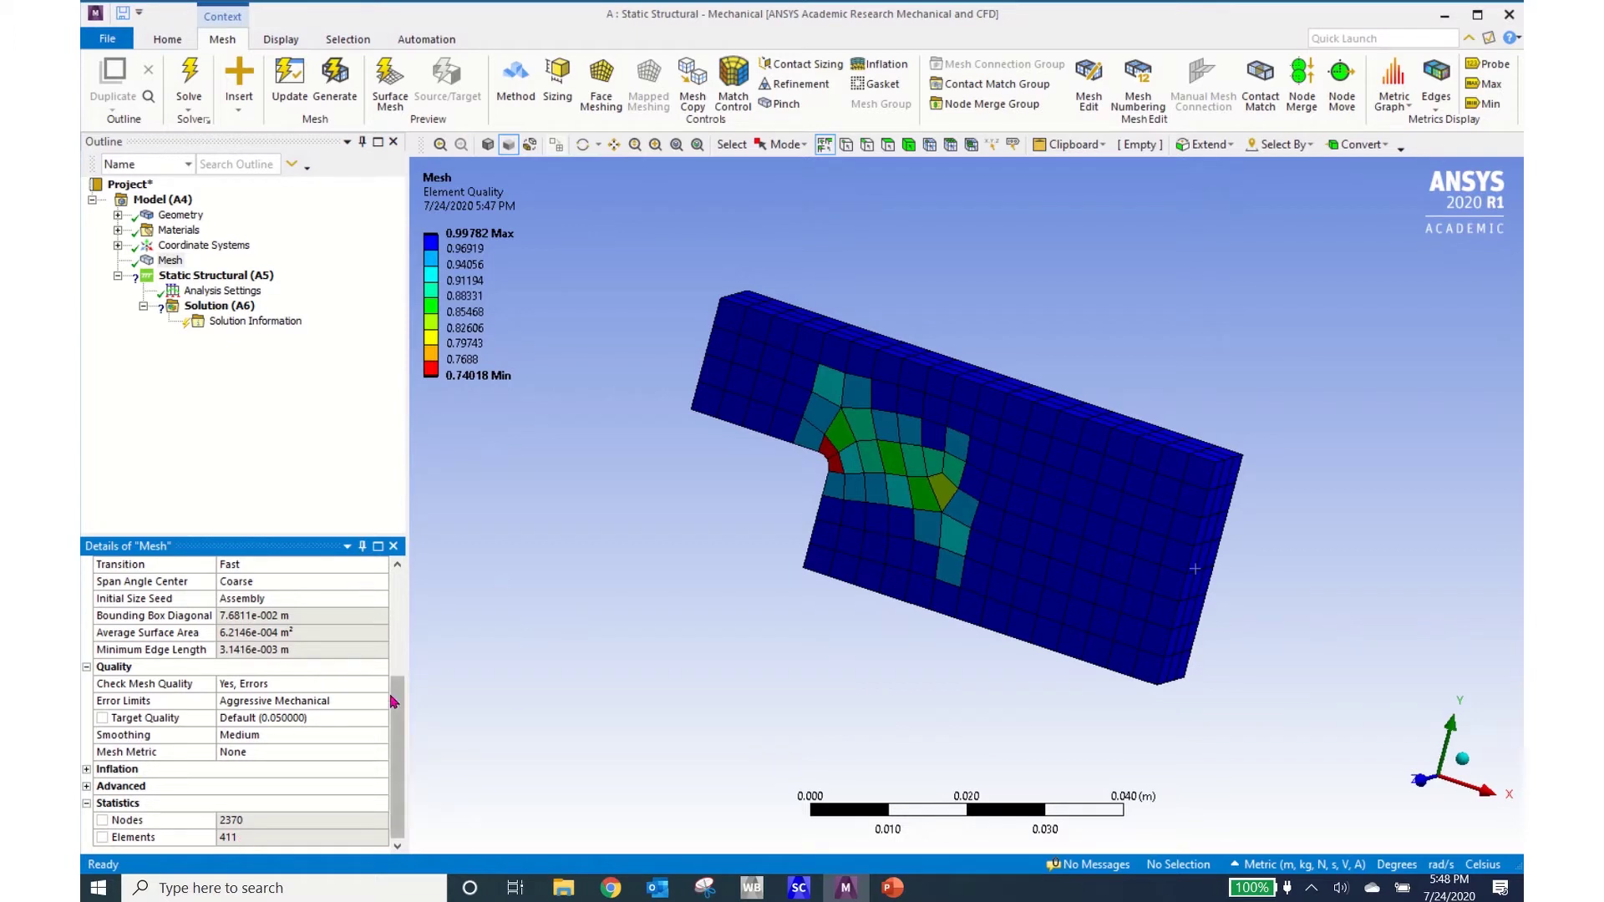
{"action": "scroll", "coordinate": [398, 723], "scroll_direction": "up", "scroll_amount": 4}
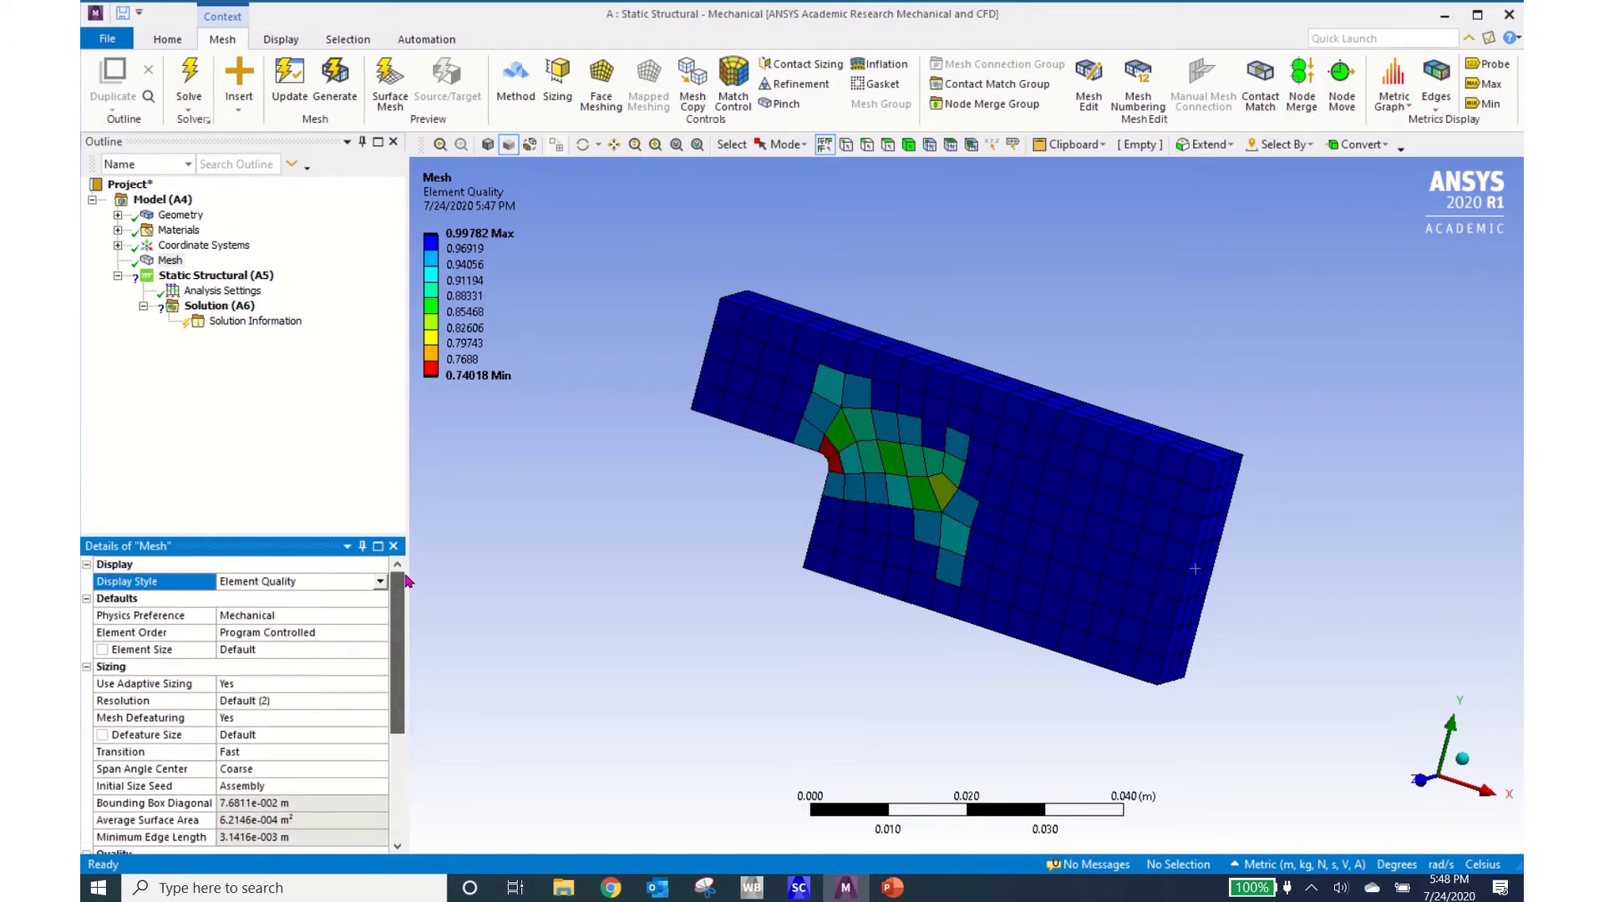
{"action": "left_click", "coordinate": [381, 582]}
{"action": "left_click", "coordinate": [340, 597]}
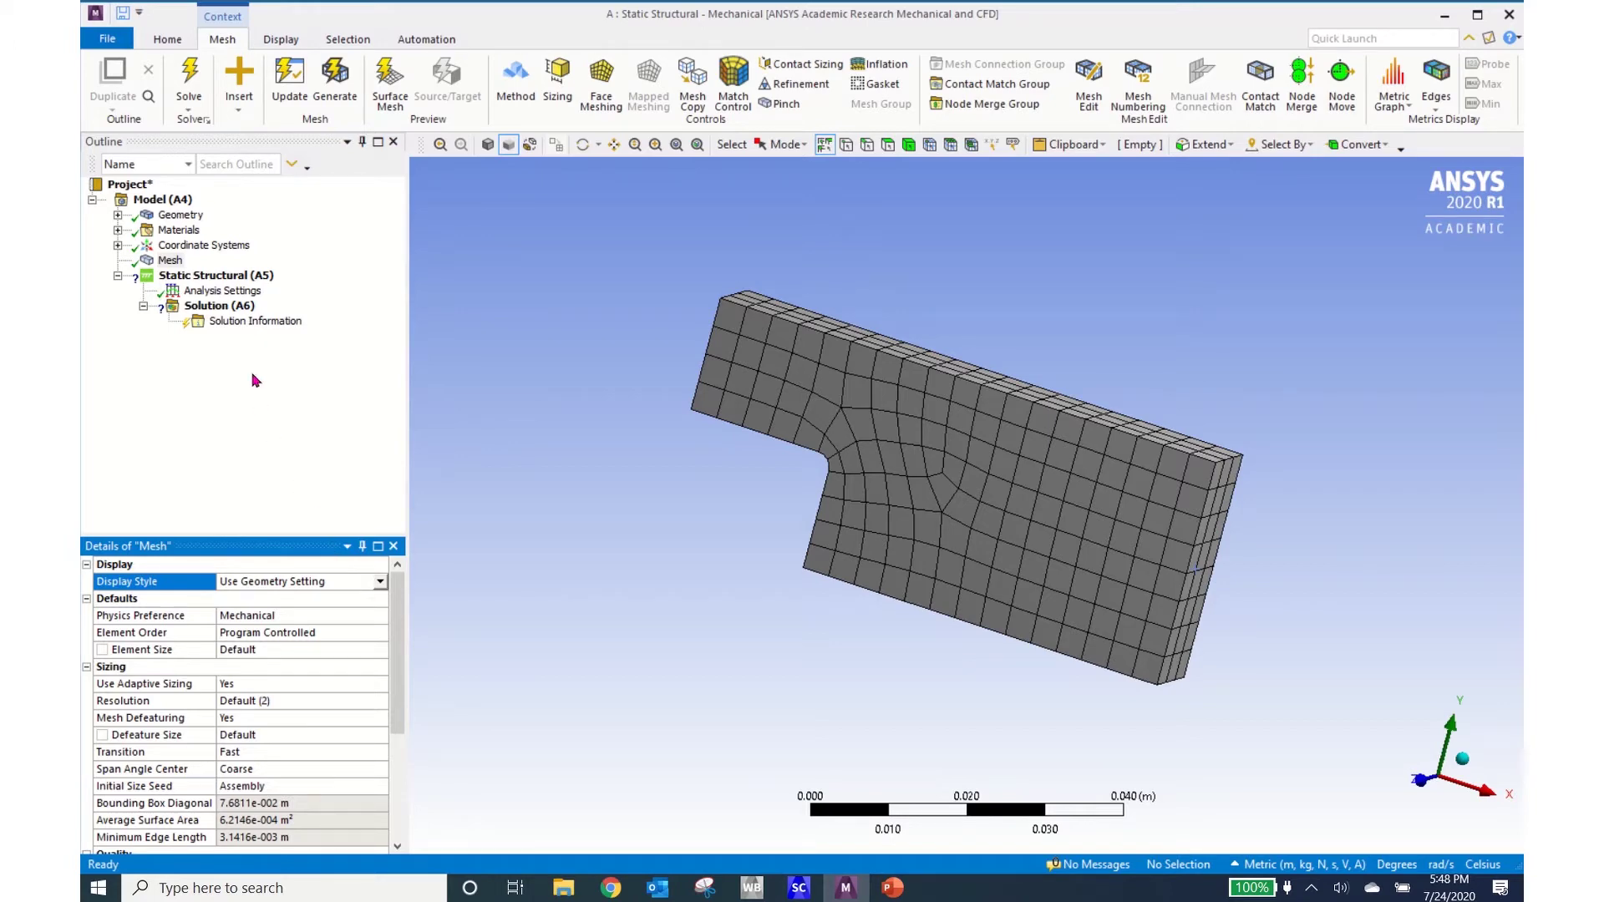
Step: Add a Displacement on the plate's end face with X Component 0
{"action": "left_click", "coordinate": [221, 279]}
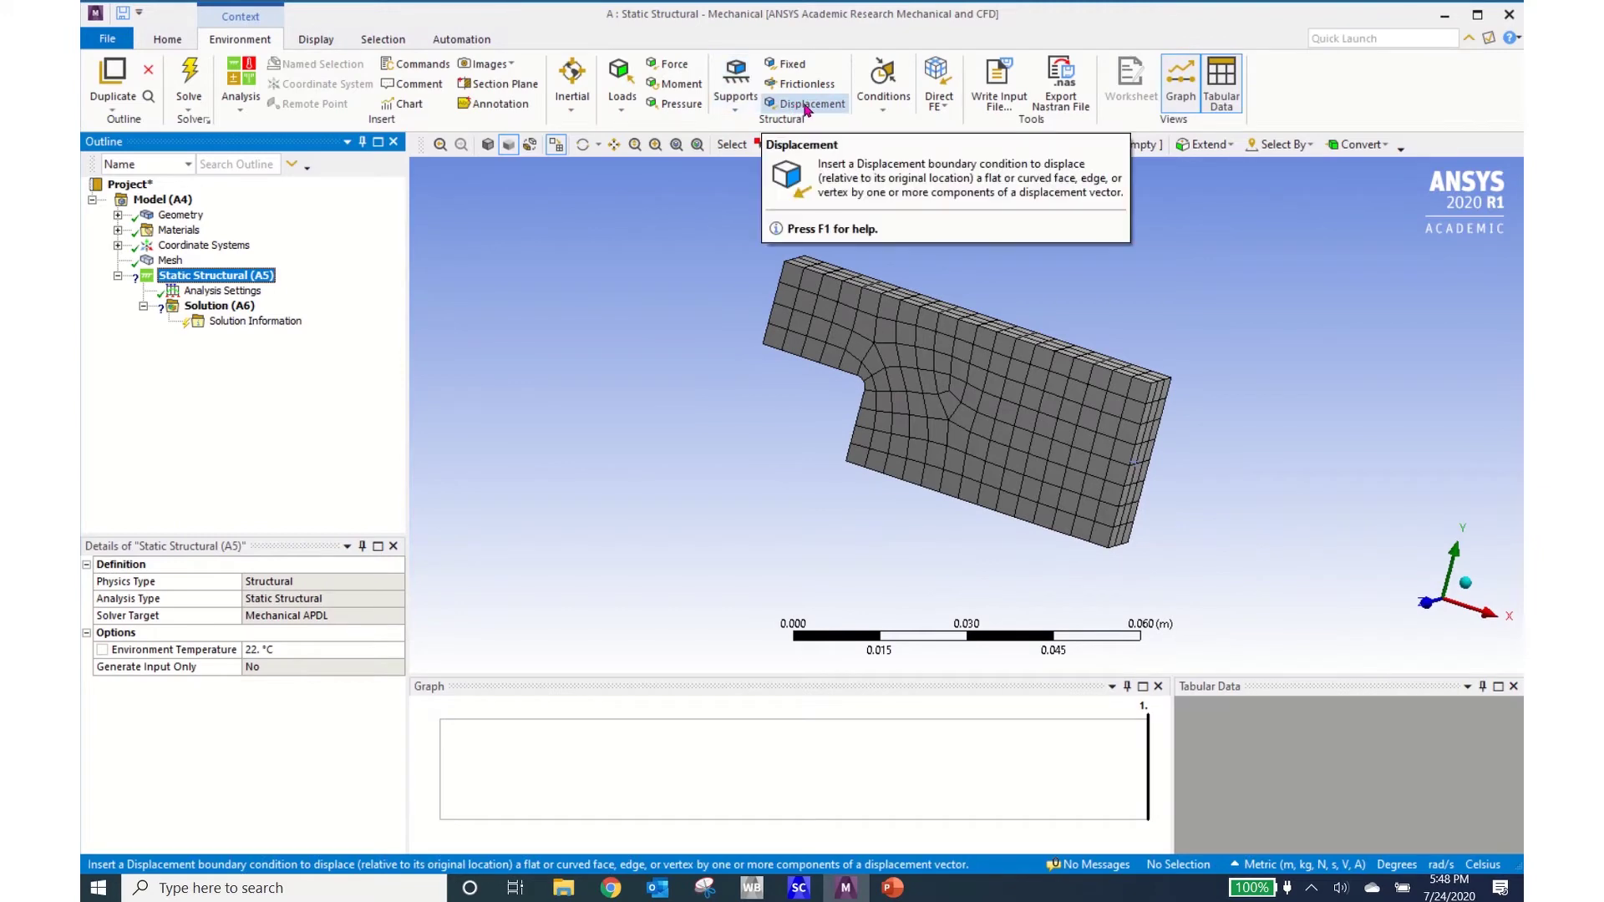
{"action": "left_click", "coordinate": [807, 107]}
{"action": "middle_click_drag", "start_coordinate": [701, 313], "coordinate": [835, 364]}
{"action": "left_click", "coordinate": [836, 368]}
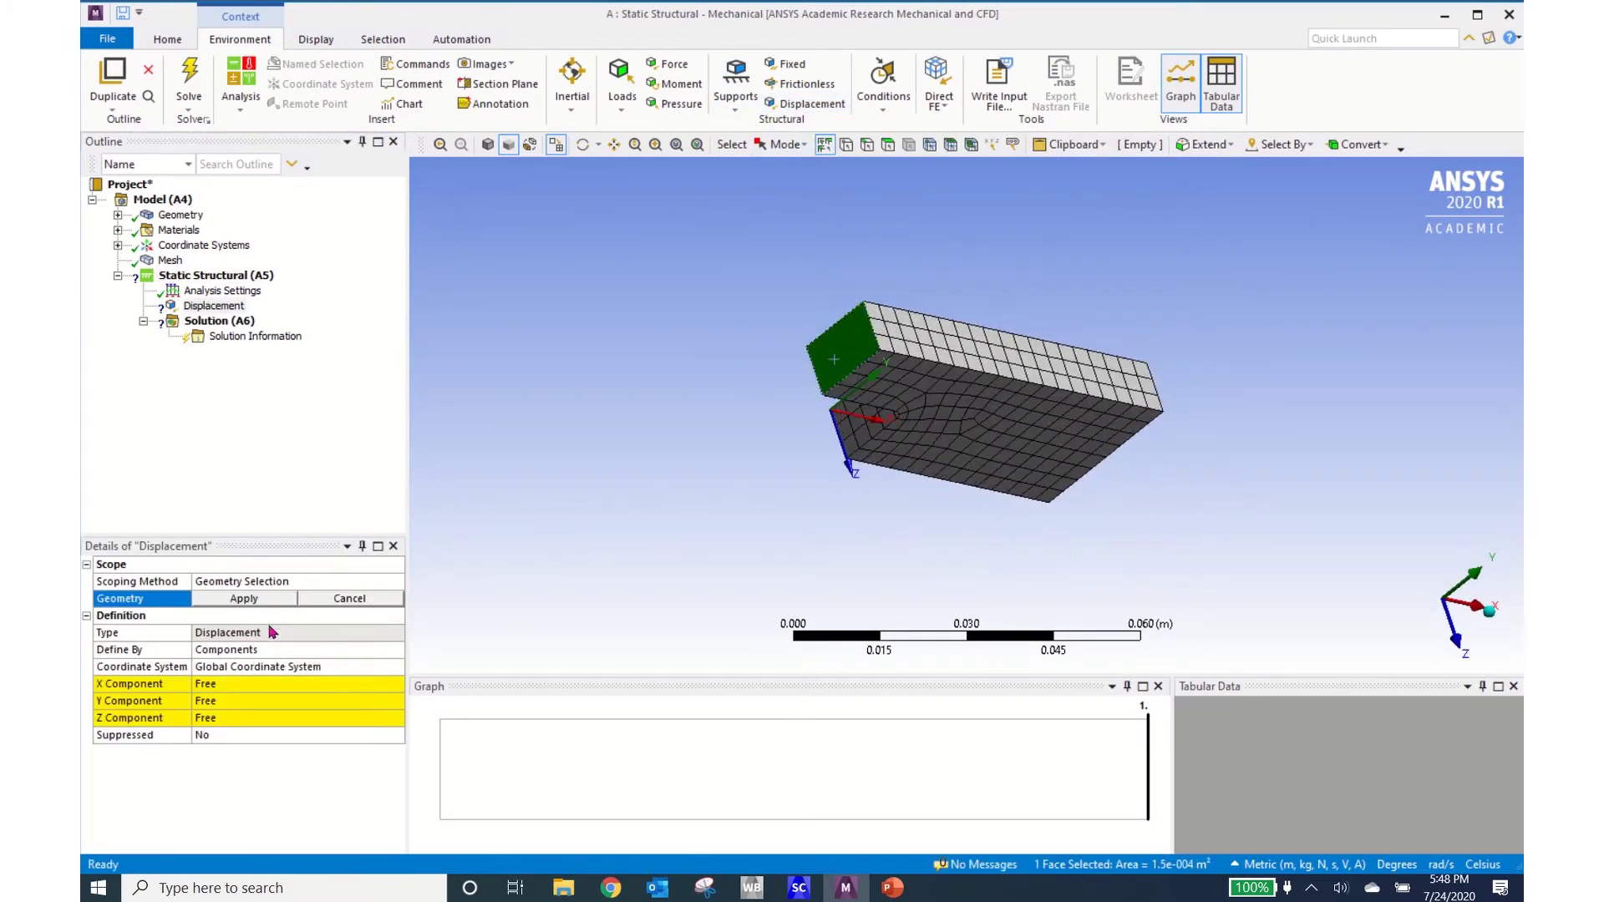
{"action": "left_click", "coordinate": [244, 599]}
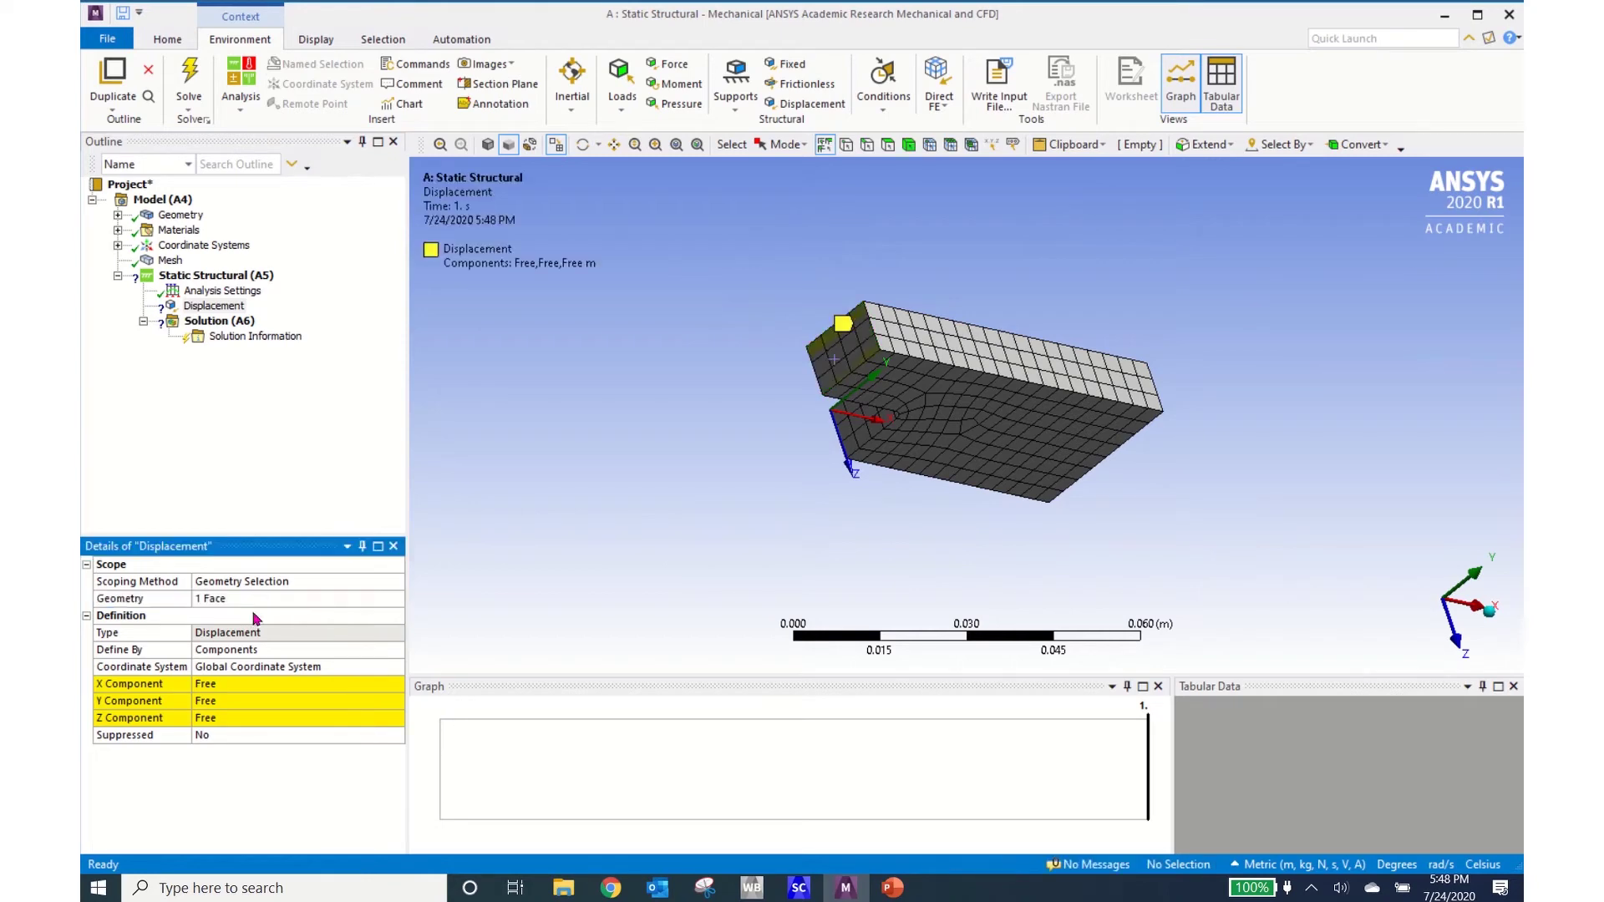
{"action": "left_click", "coordinate": [240, 682]}
{"action": "type", "text": "0"}
{"action": "key", "text": "Return"}
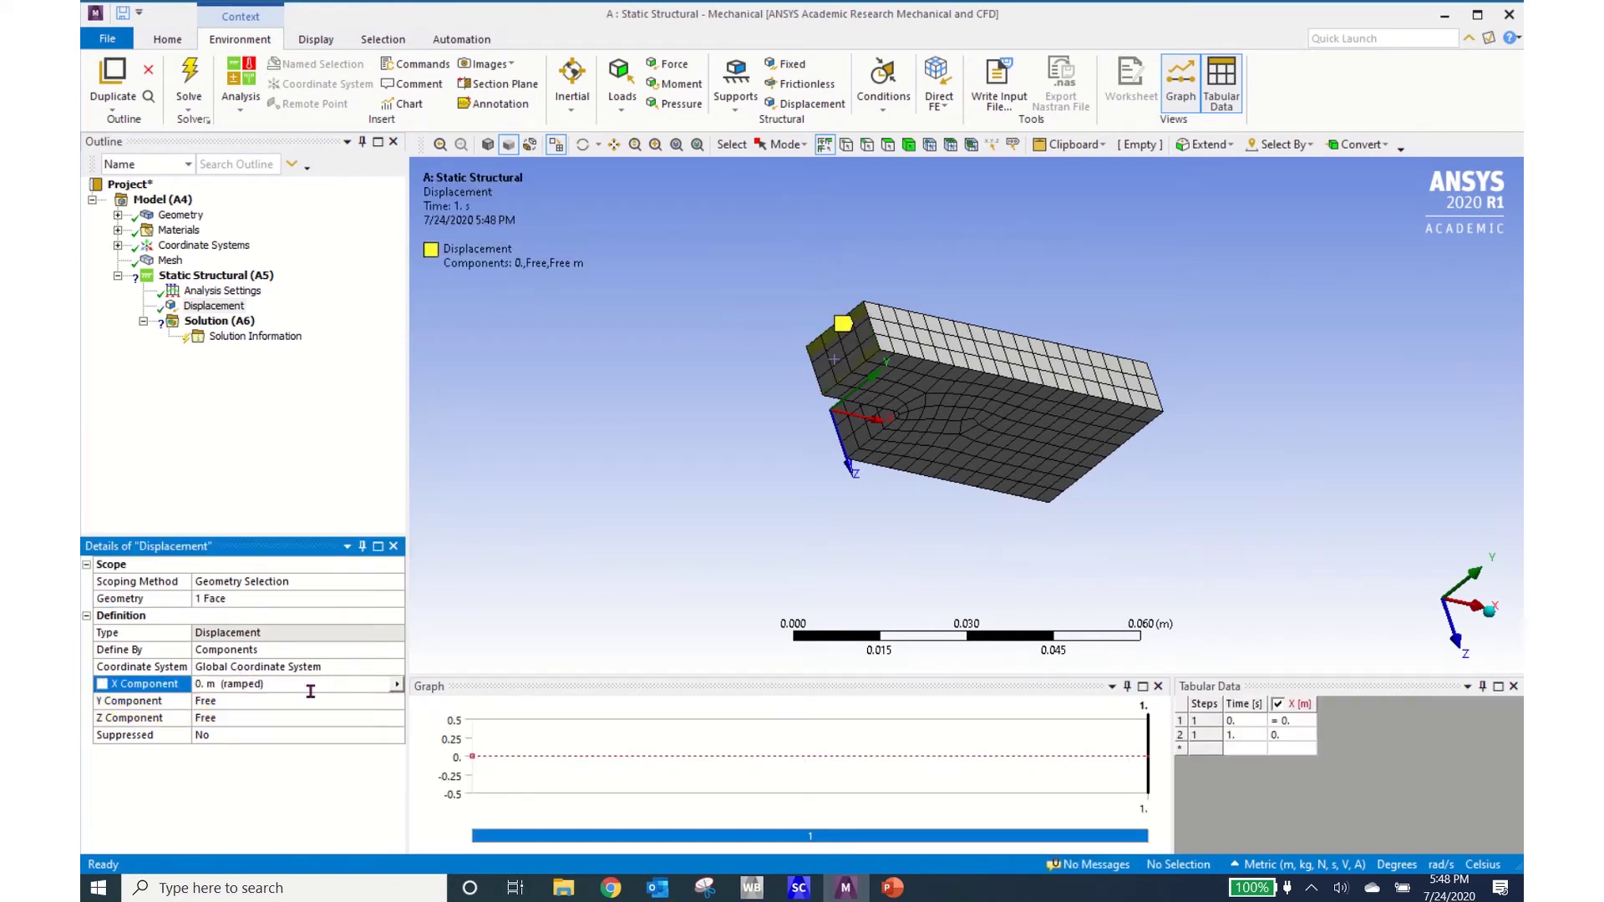
Step: Add a second Displacement on the front face with Y Component 0
{"action": "middle_click_drag", "start_coordinate": [634, 555], "coordinate": [664, 382]}
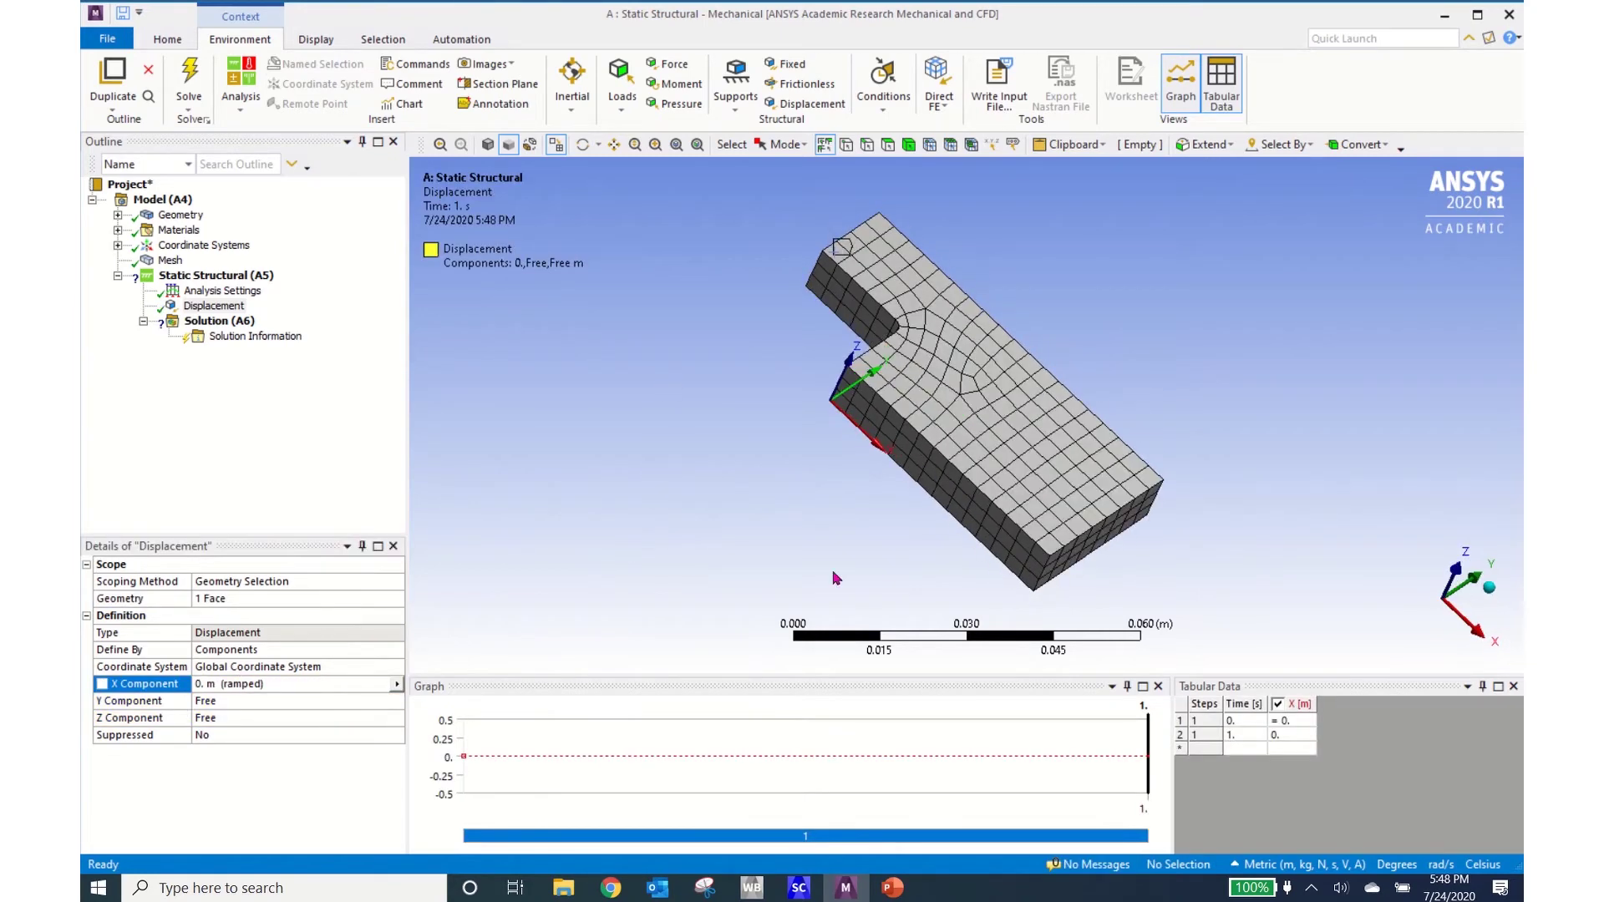
{"action": "left_click", "coordinate": [950, 487]}
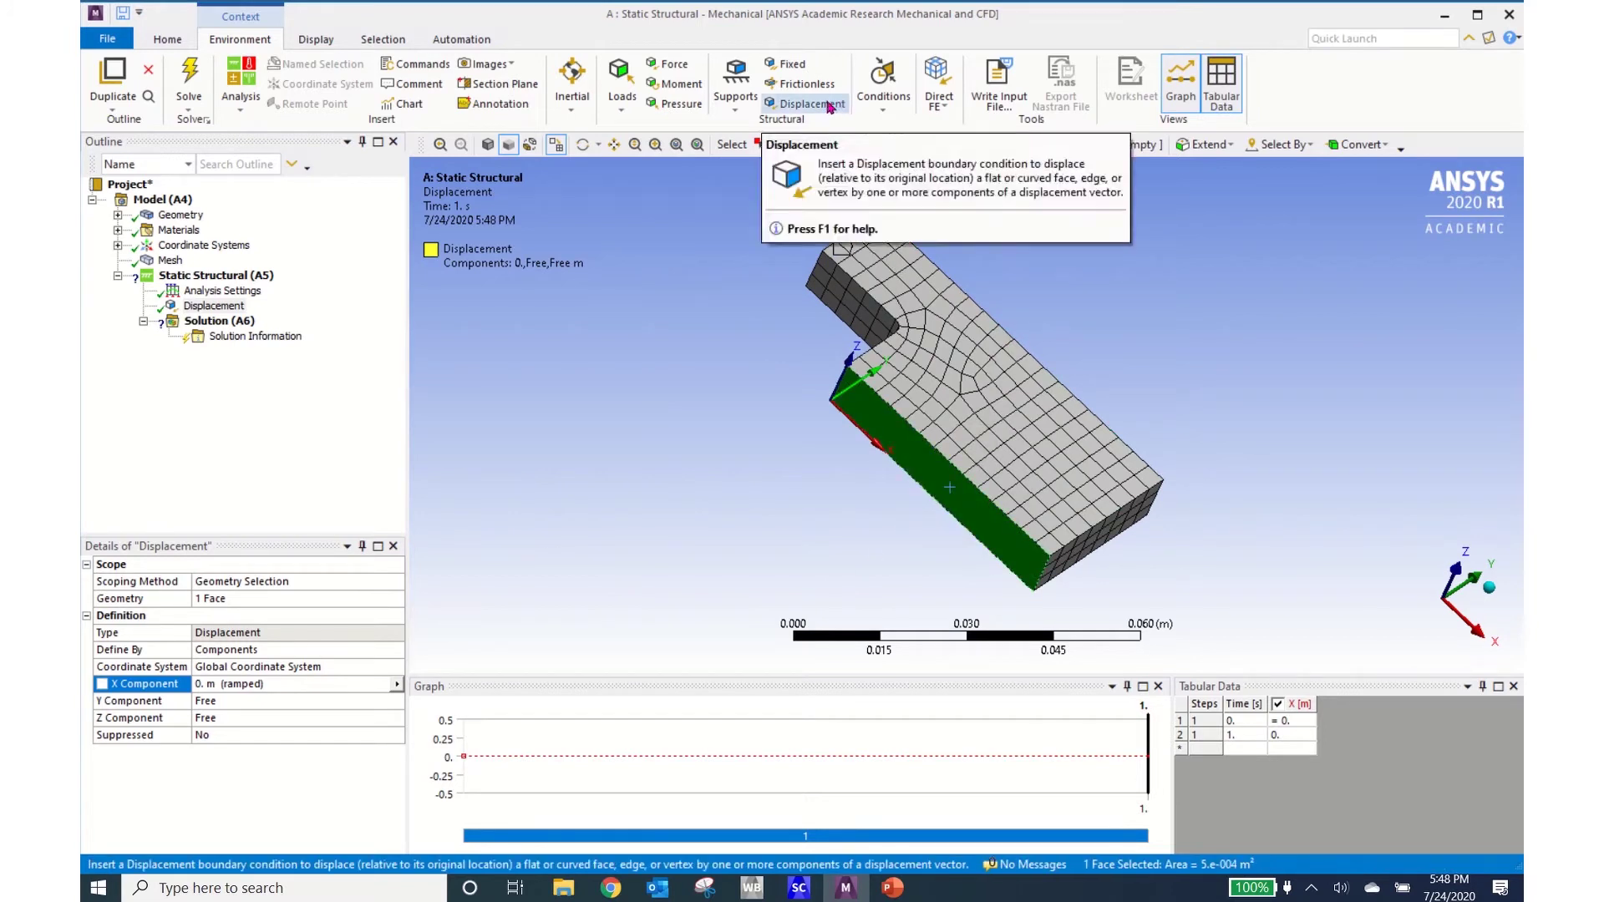
{"action": "left_click", "coordinate": [839, 103]}
{"action": "left_click", "coordinate": [247, 701]}
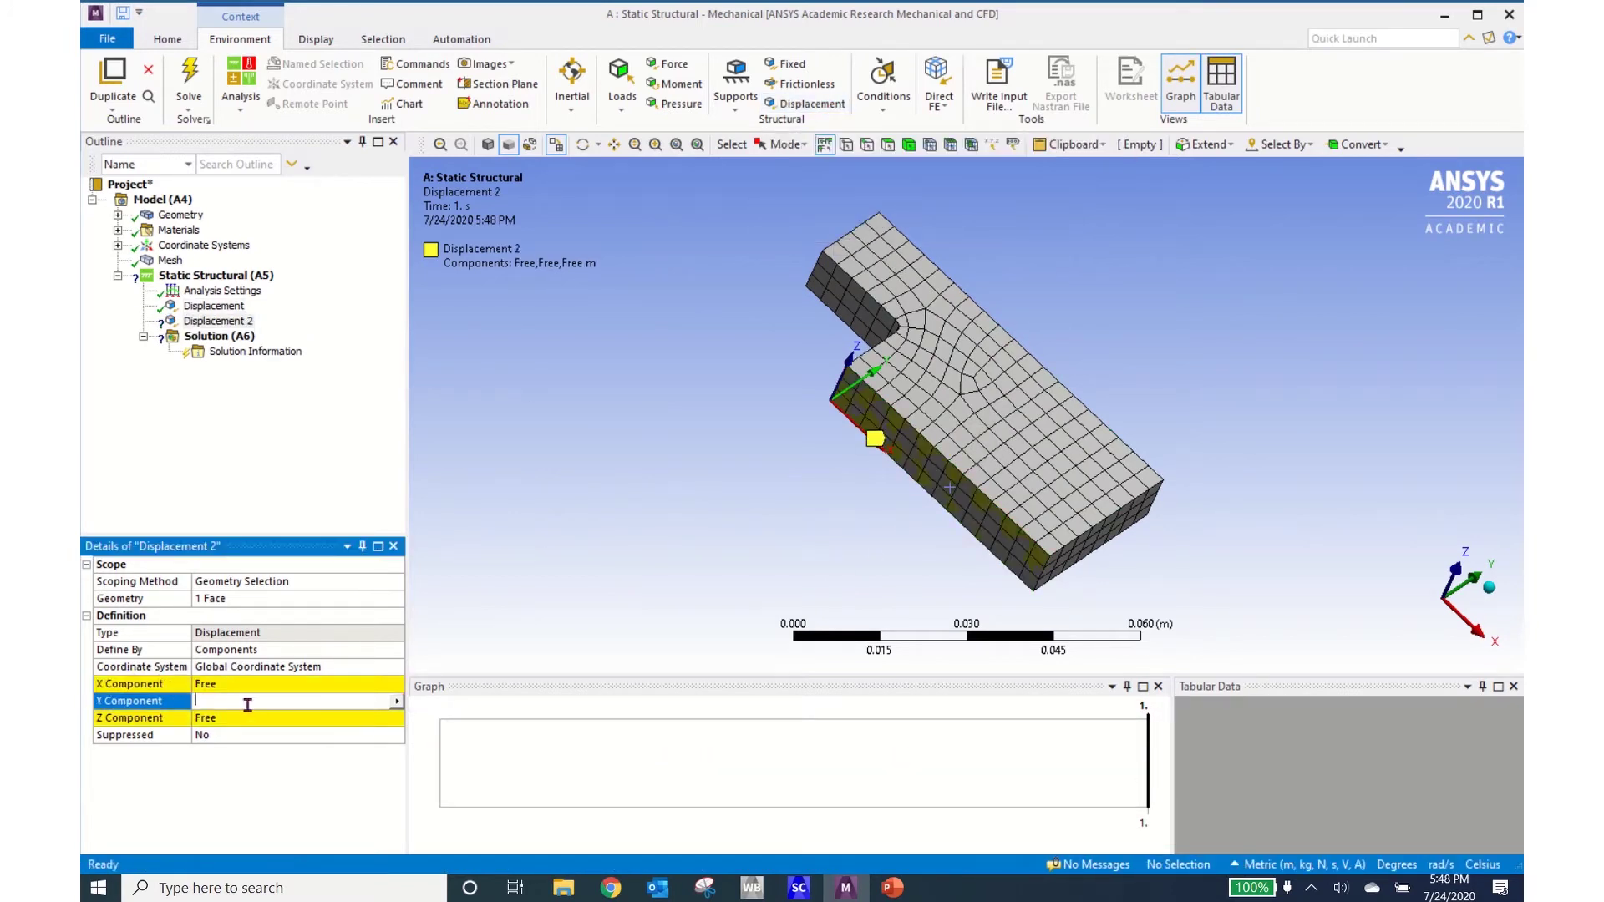
{"action": "type", "text": "0"}
{"action": "key", "text": "Return"}
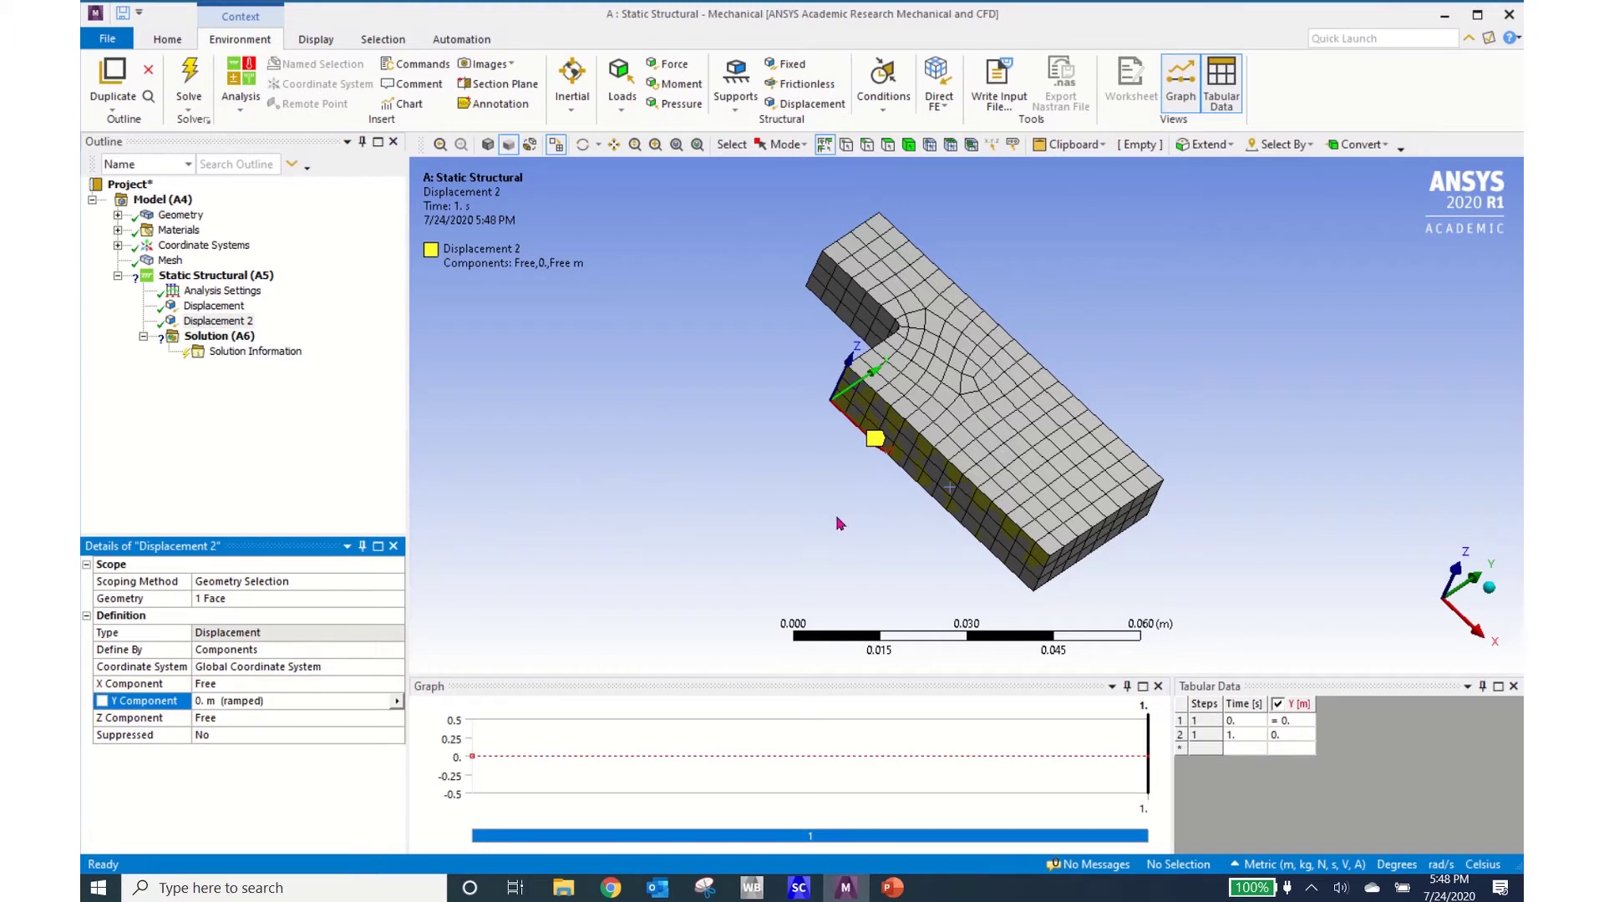
Step: Add a third Displacement on the top face with Z Component 0
{"action": "left_click", "coordinate": [1037, 468]}
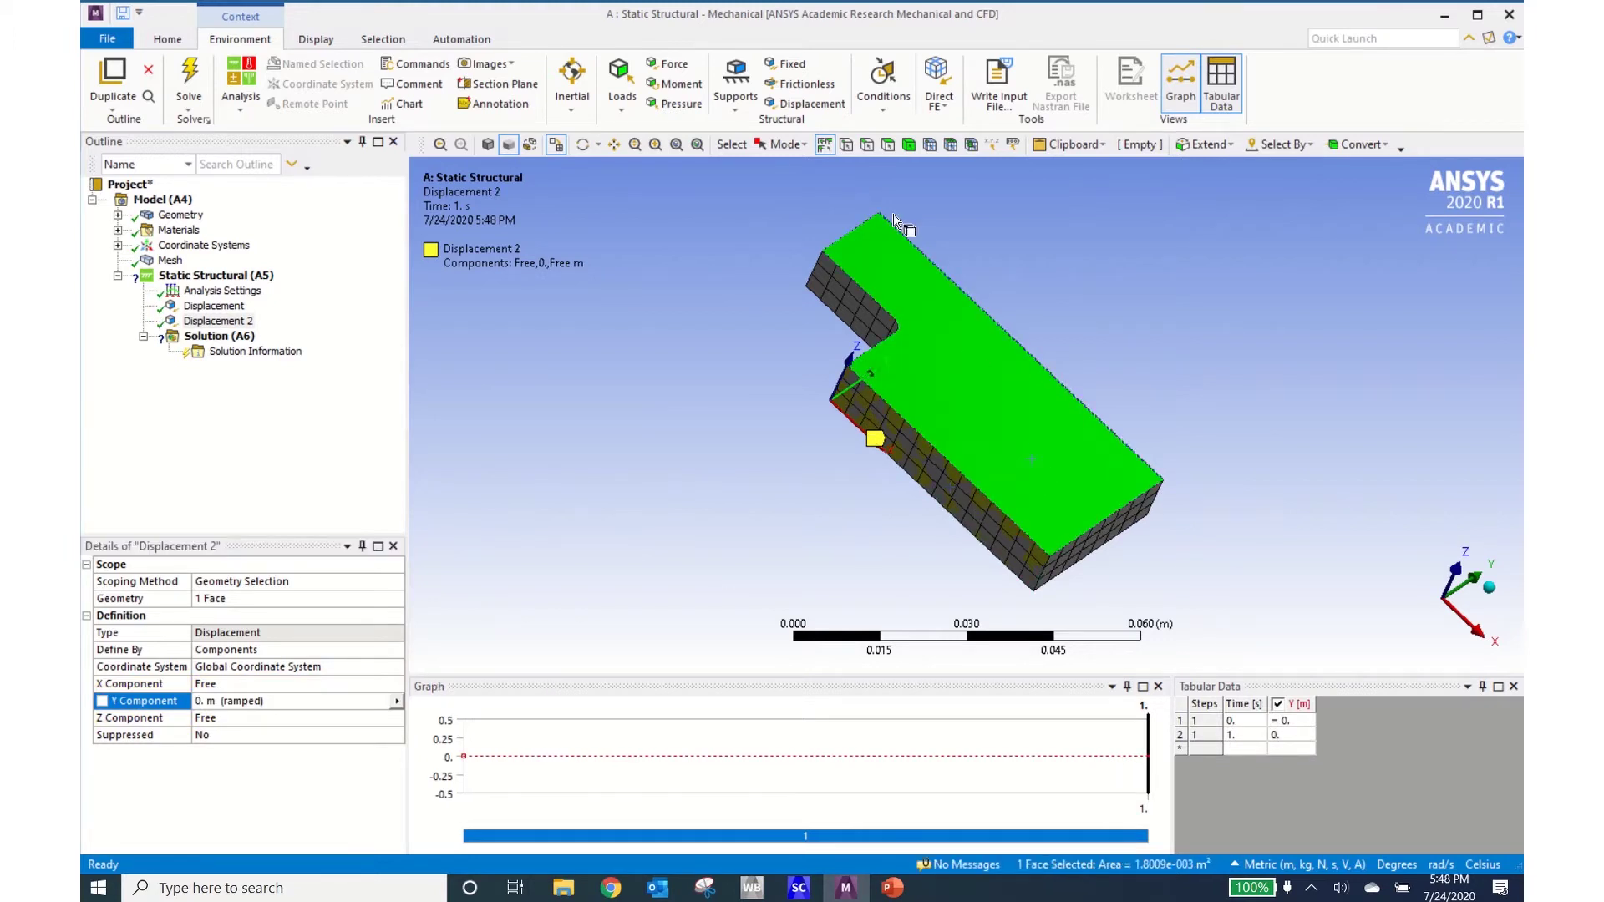
{"action": "left_click", "coordinate": [805, 104]}
{"action": "left_click", "coordinate": [224, 718]}
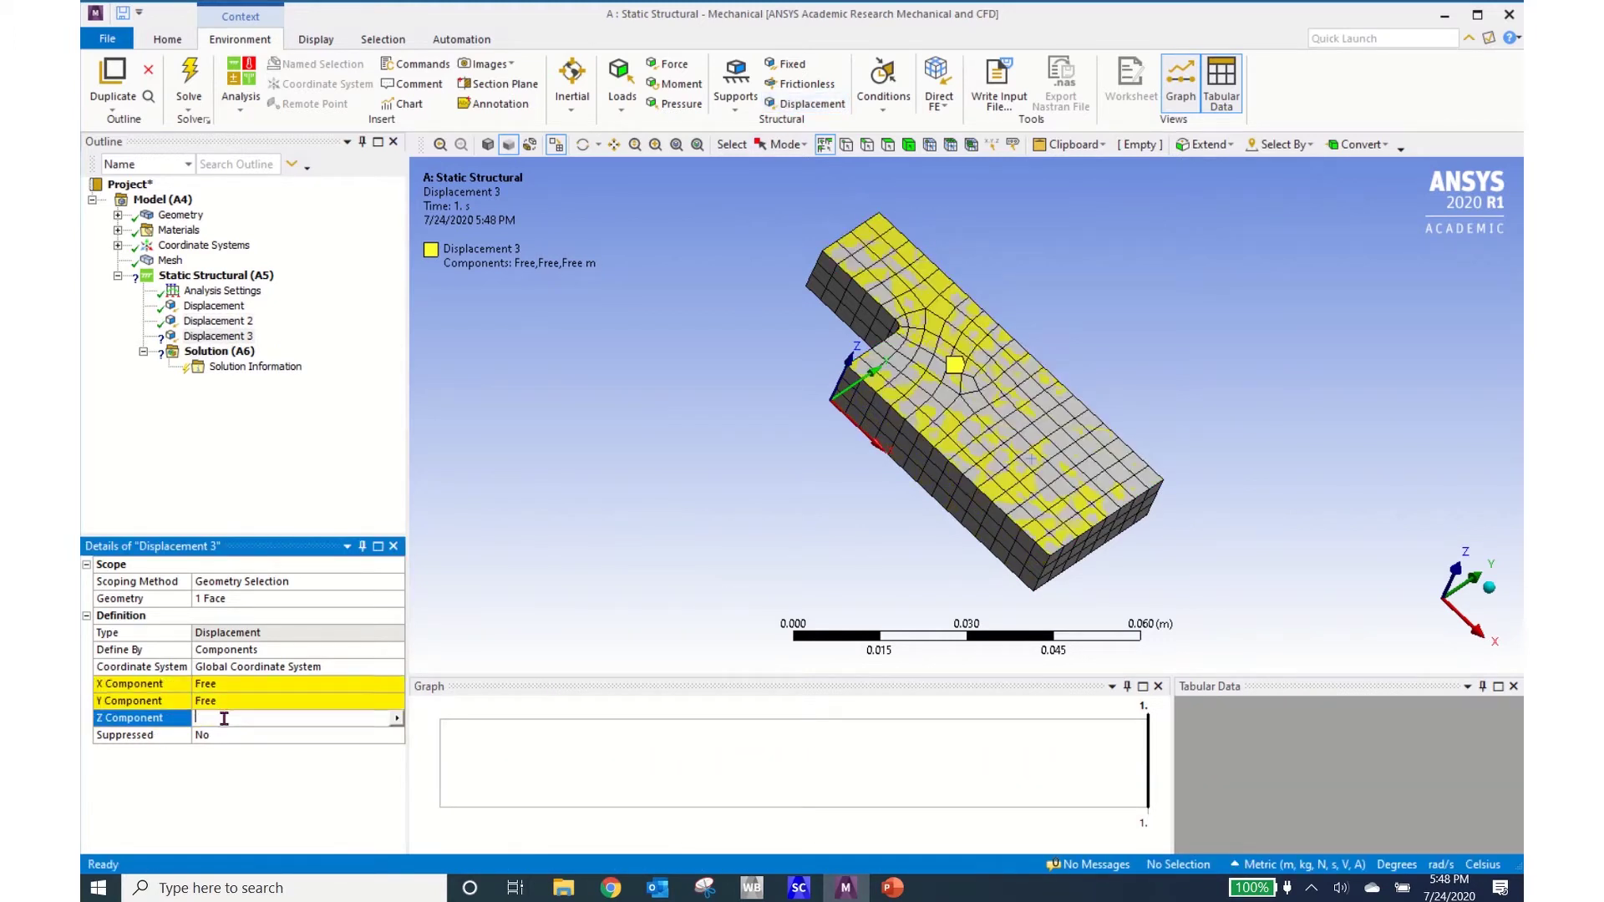
{"action": "type", "text": "0"}
{"action": "key", "text": "Return"}
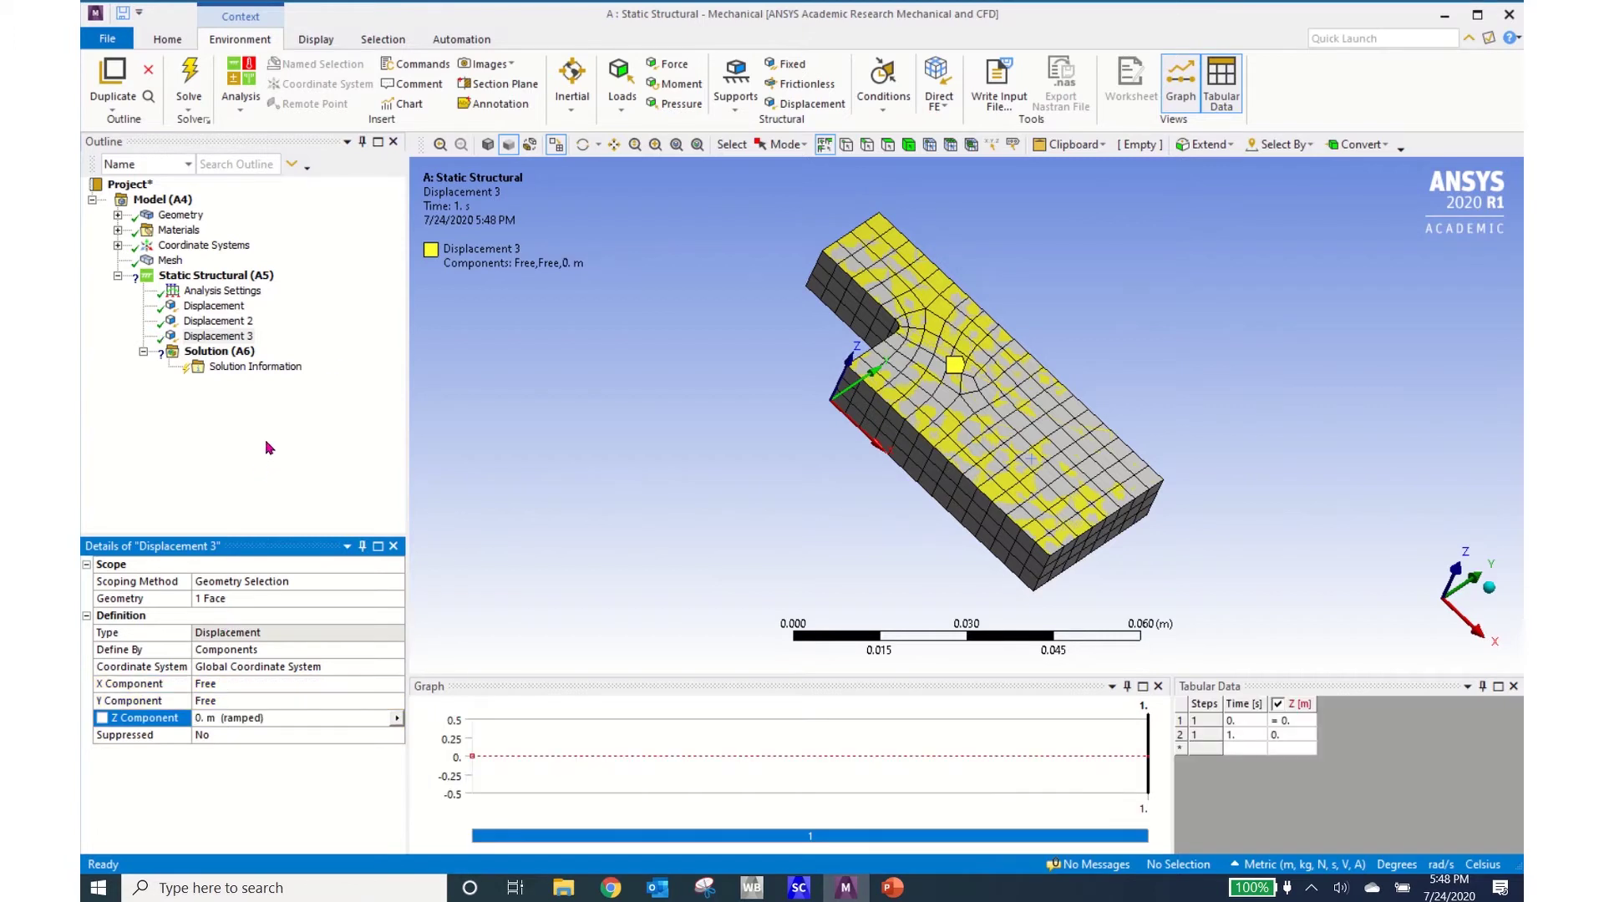
Step: Apply a Force to the plate's end face, defined by Components with X Component 500 N
{"action": "left_click", "coordinate": [668, 65]}
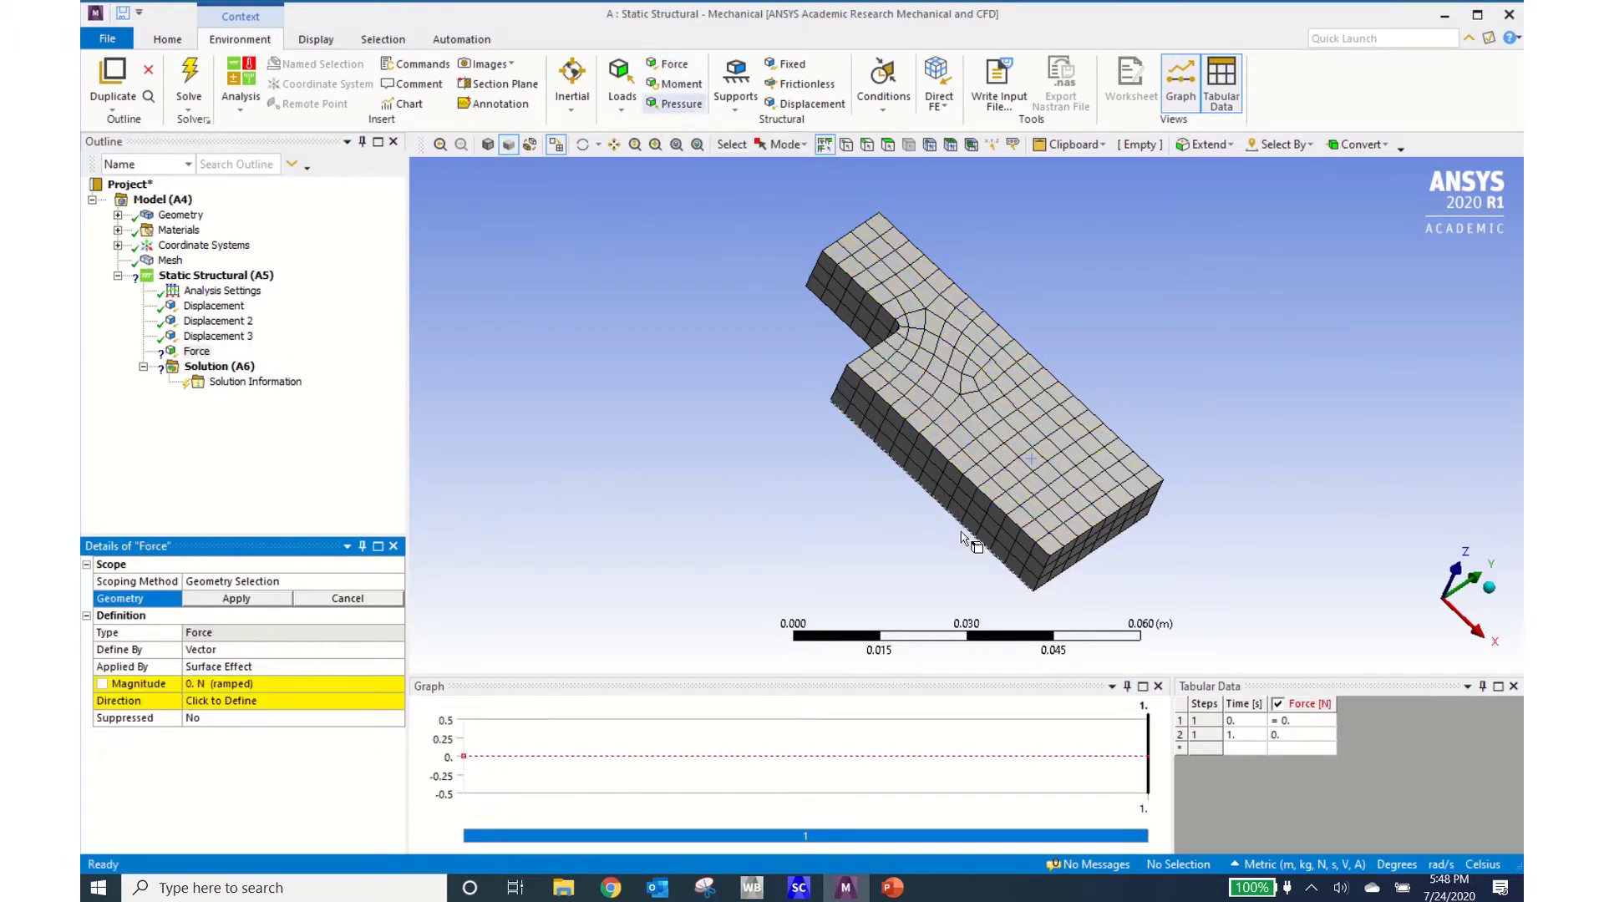
{"action": "left_click", "coordinate": [1076, 553]}
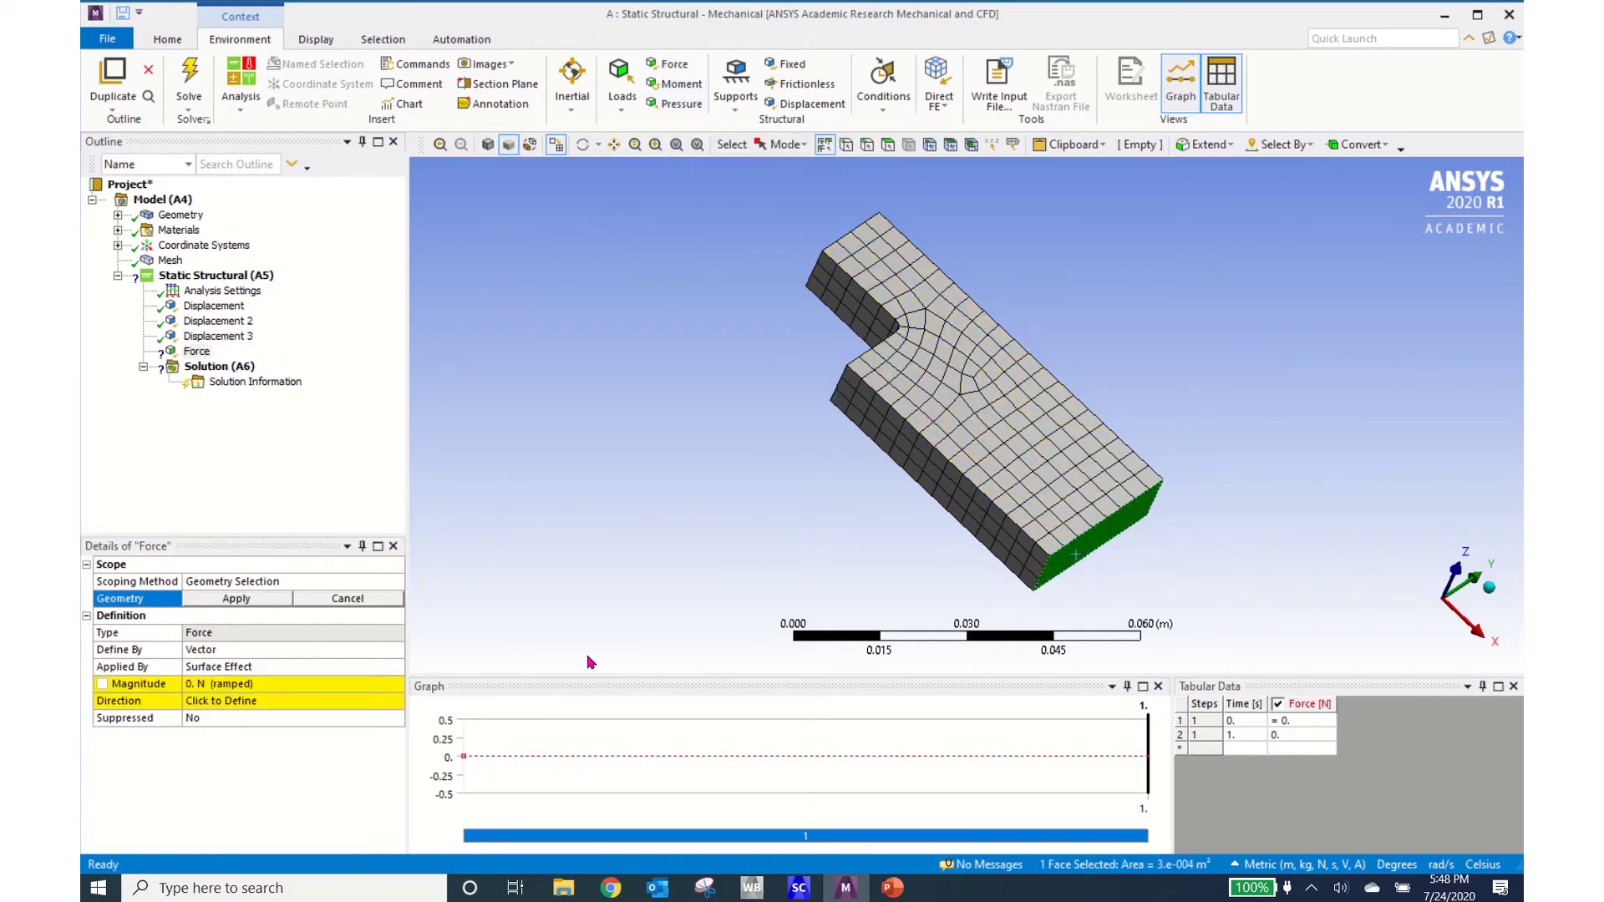
{"action": "left_click", "coordinate": [235, 599]}
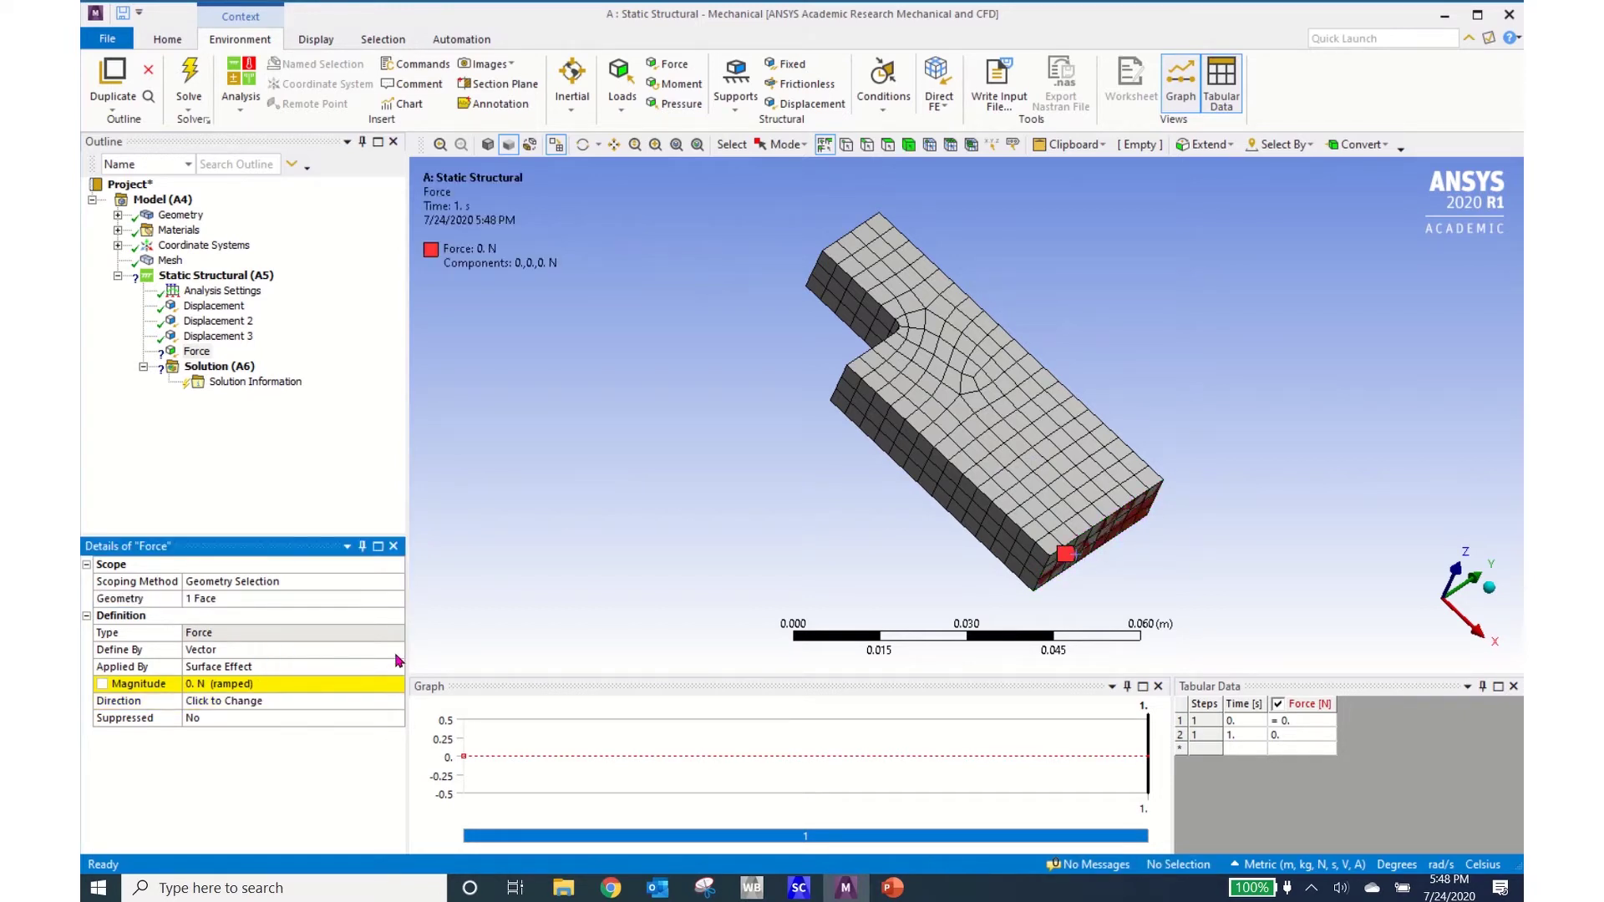
{"action": "left_click", "coordinate": [396, 654]}
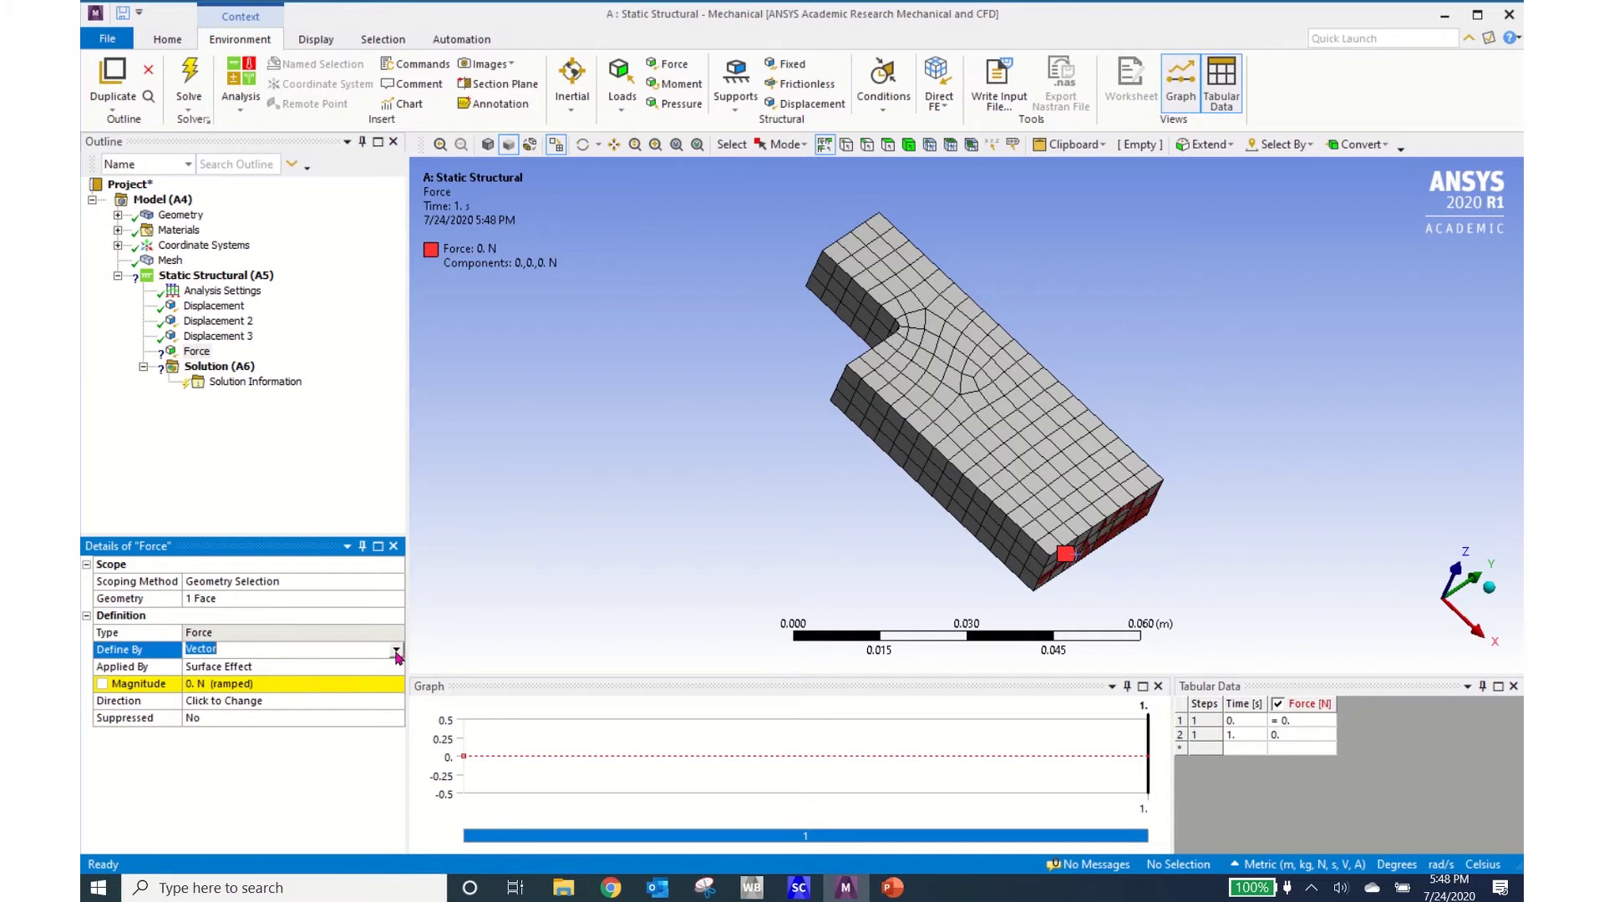
{"action": "left_click", "coordinate": [396, 657]}
{"action": "left_click", "coordinate": [373, 678]}
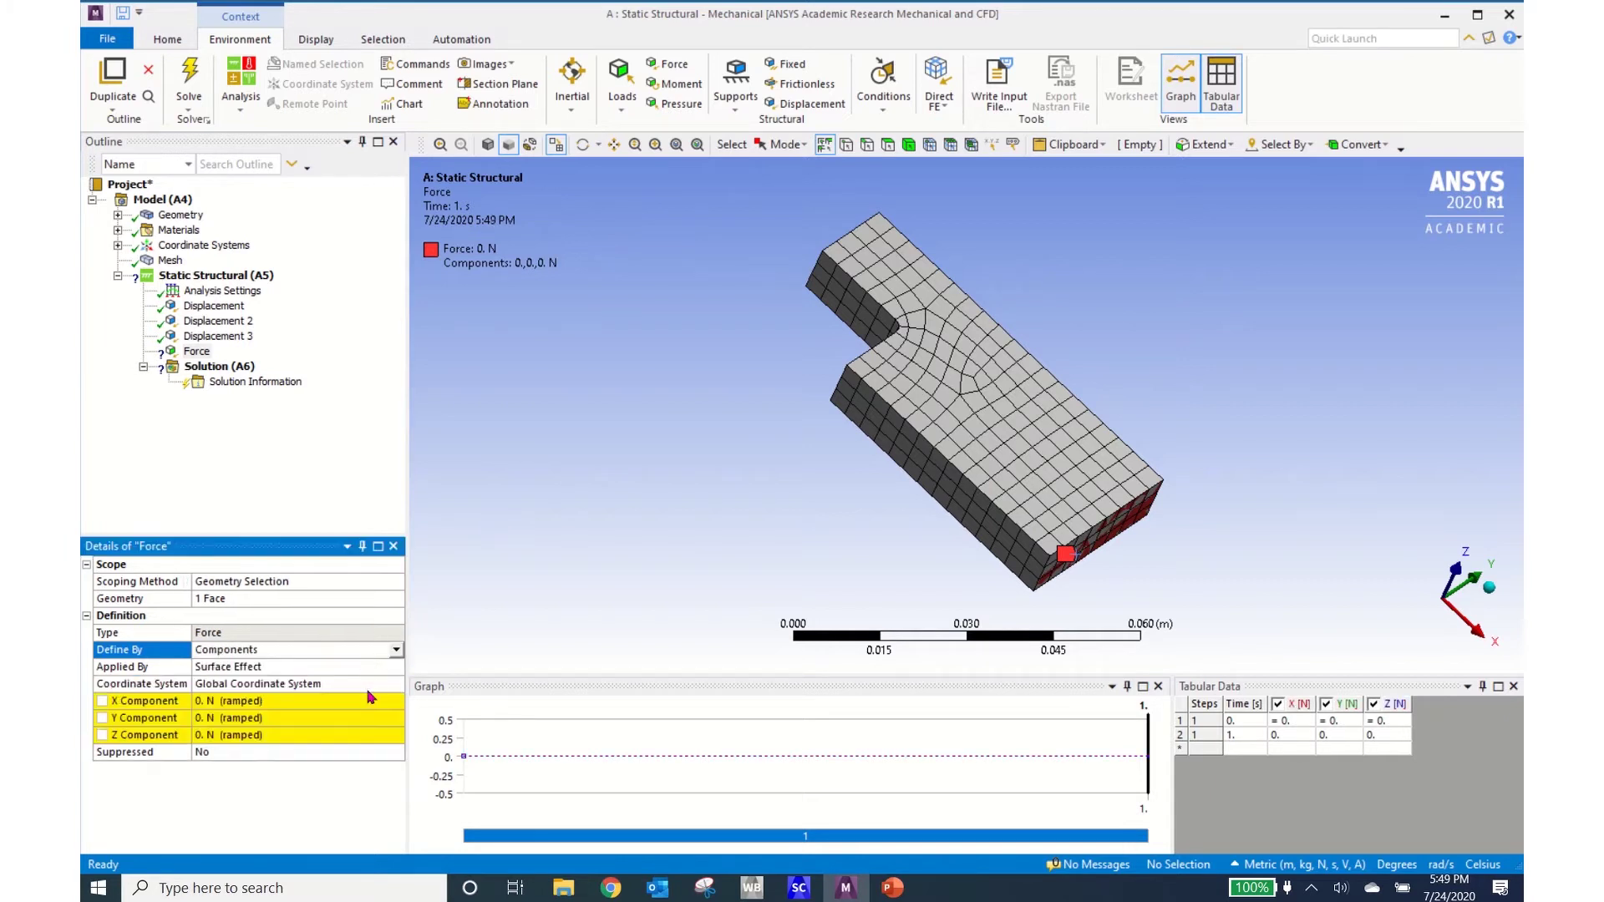
{"action": "left_click", "coordinate": [364, 700]}
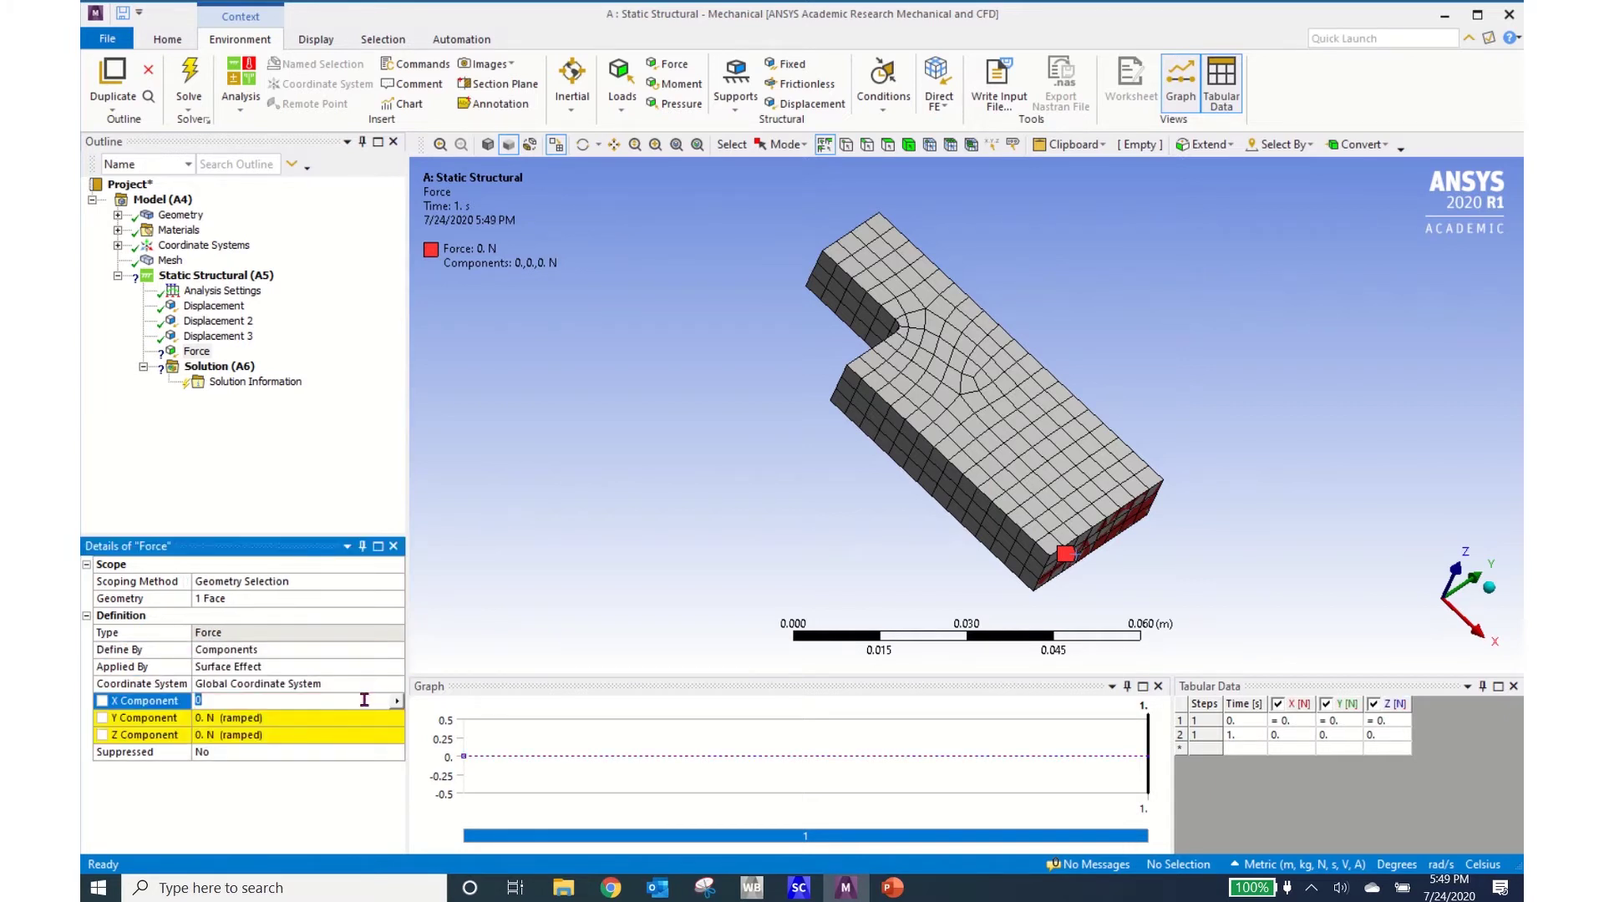
{"action": "type", "text": "500"}
{"action": "key", "text": "Return"}
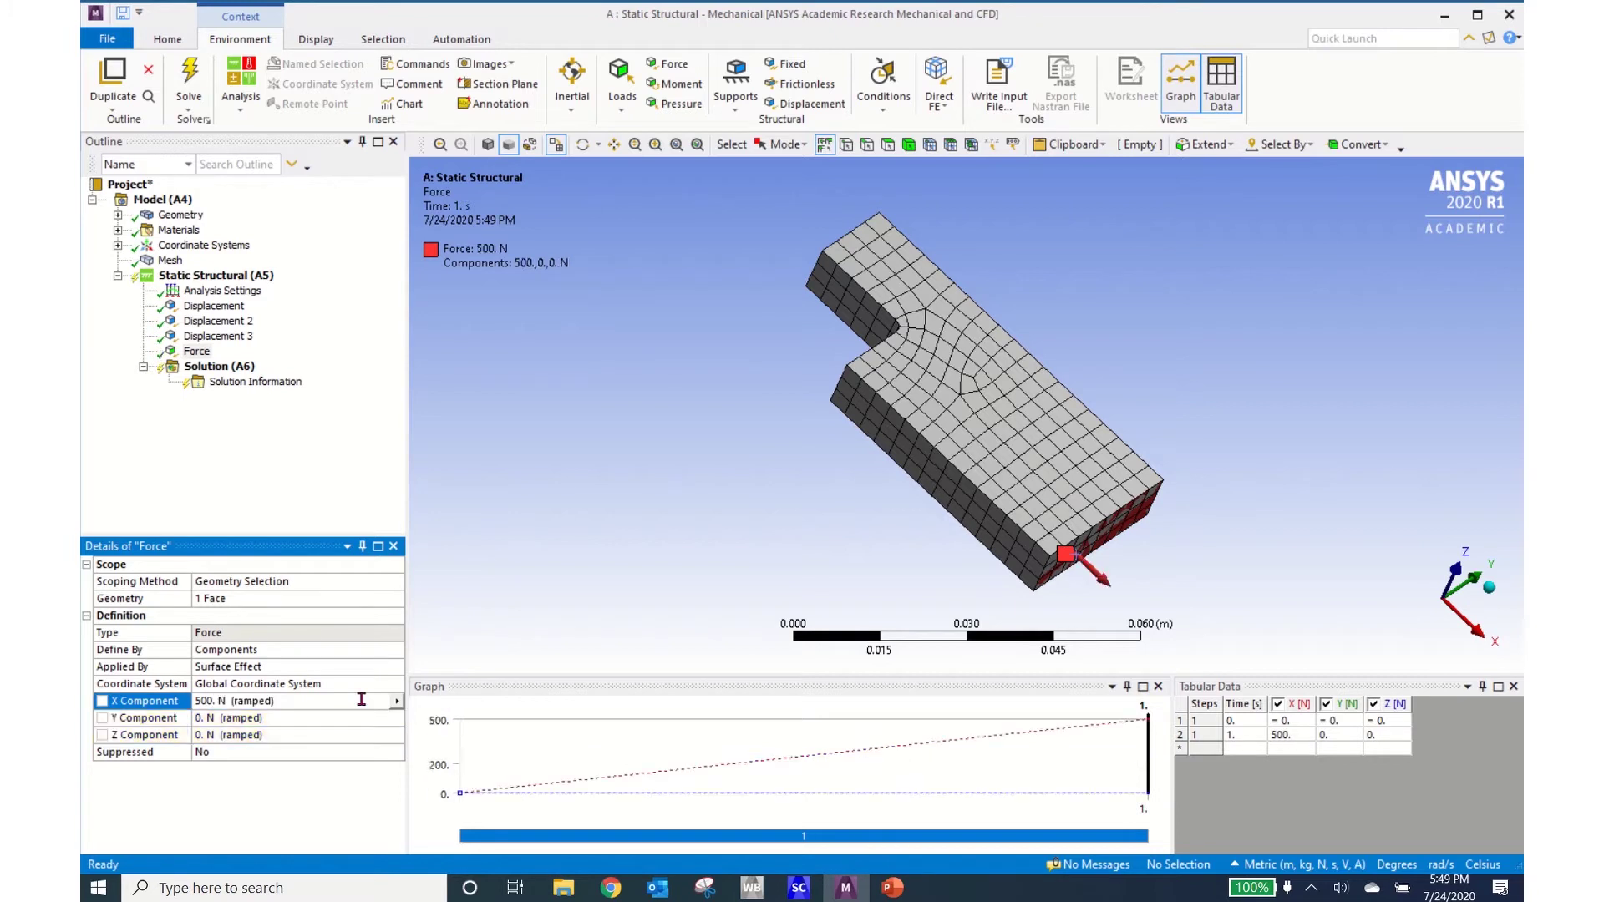
Step: Add Equivalent (von-Mises) Stress and Directional Deformation results to Solution, then solve the model
{"action": "left_click", "coordinate": [1492, 591]}
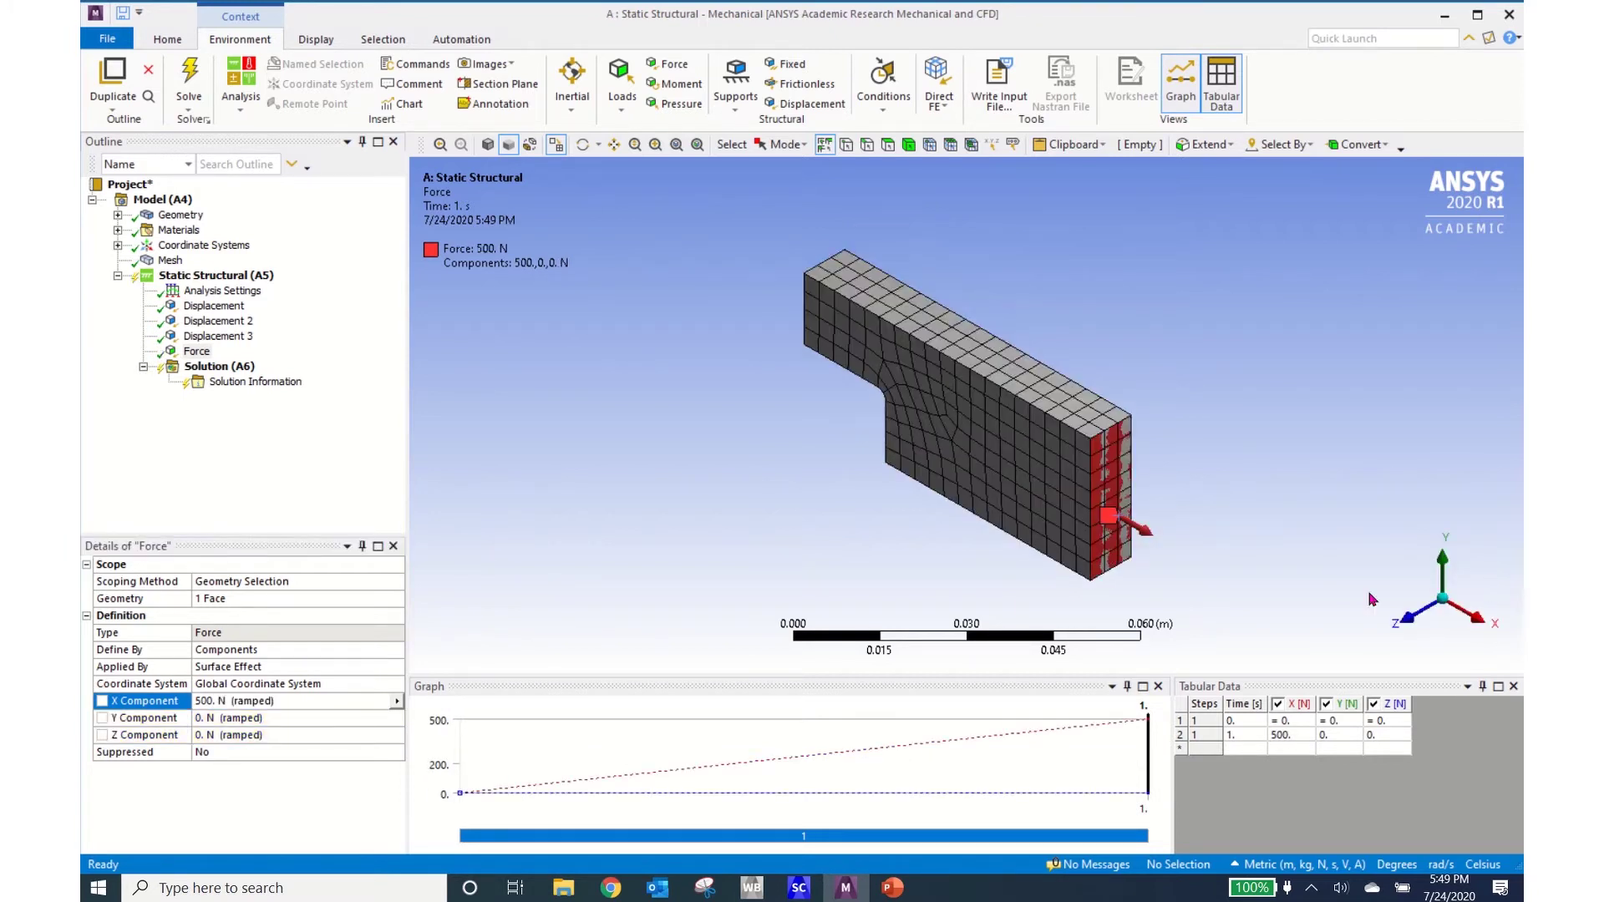
{"action": "left_click", "coordinate": [212, 370]}
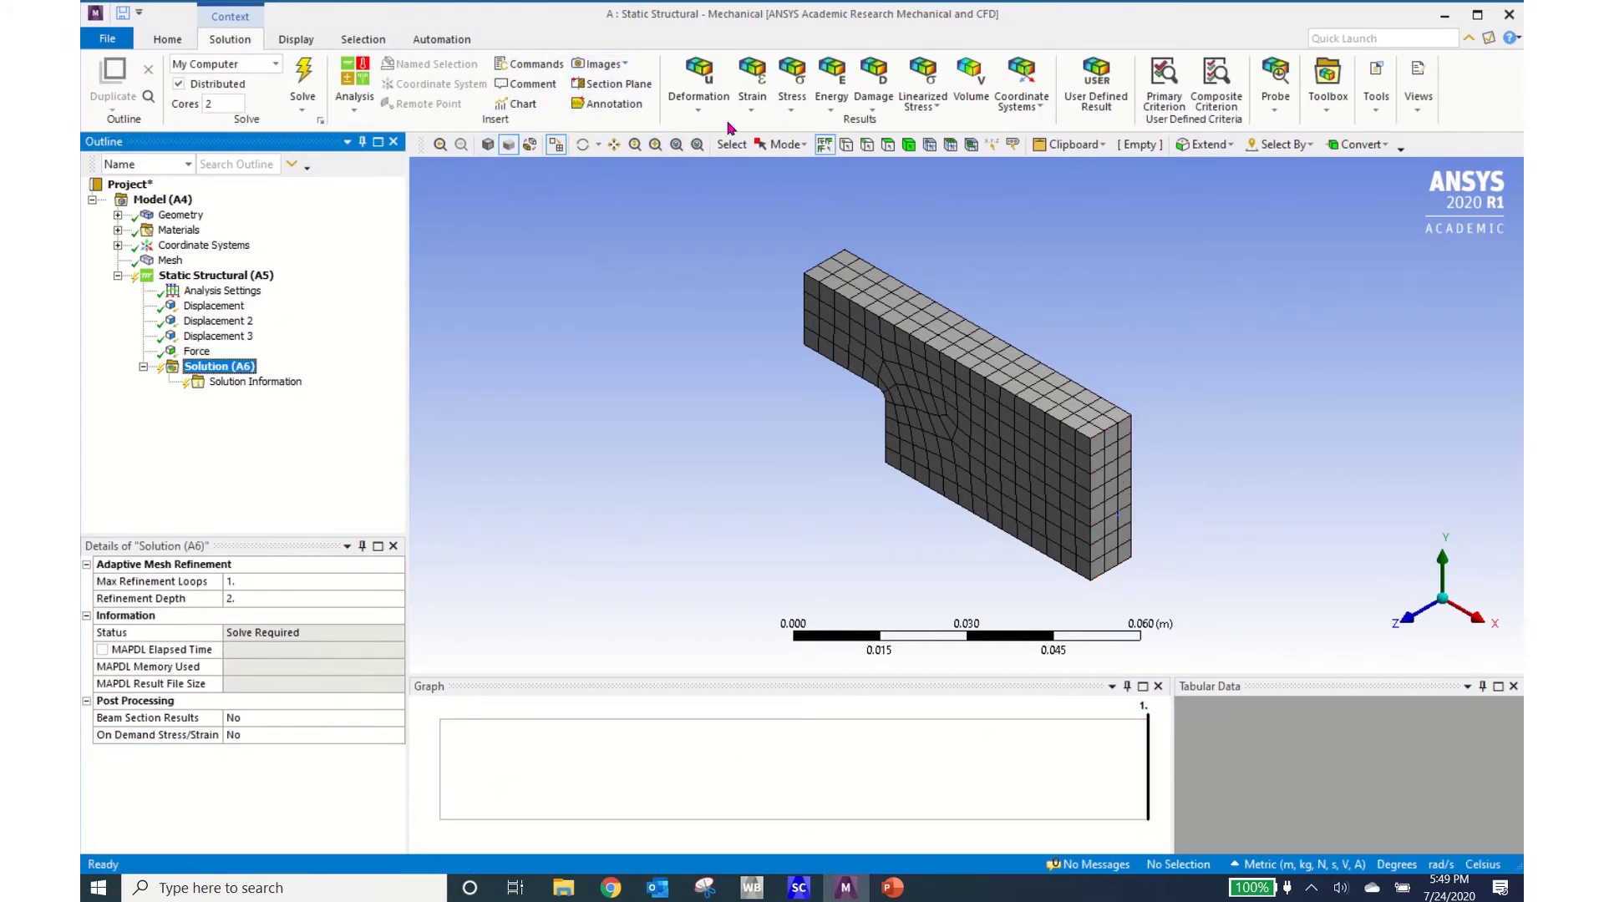
{"action": "left_click", "coordinate": [785, 115]}
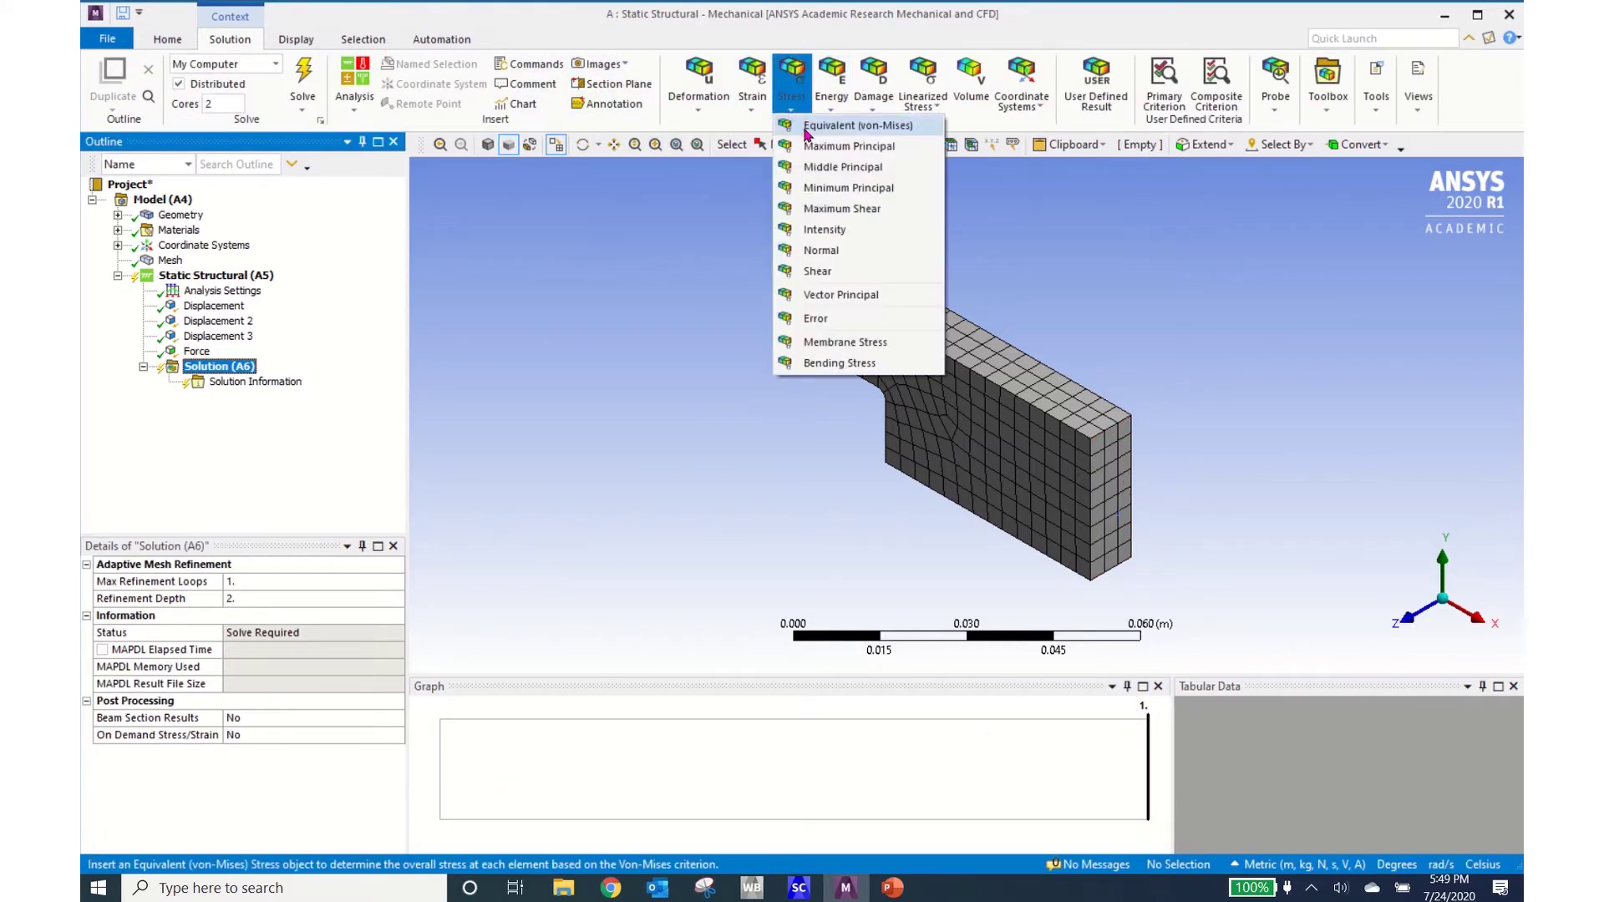
{"action": "left_click", "coordinate": [807, 136]}
{"action": "left_click", "coordinate": [698, 88]}
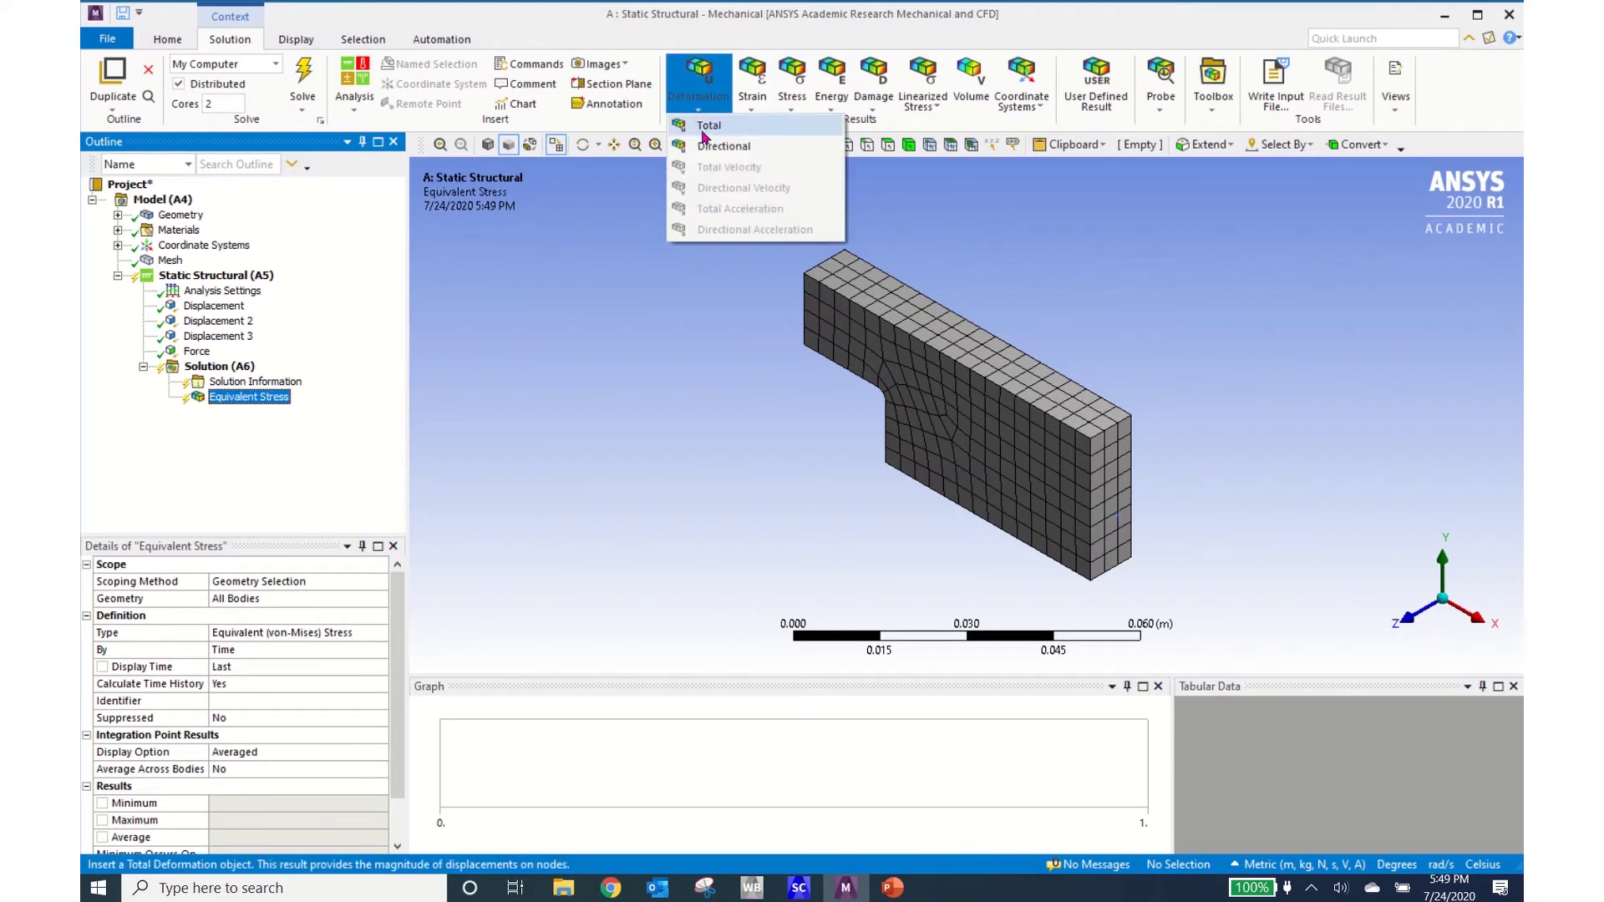
{"action": "left_click", "coordinate": [714, 147]}
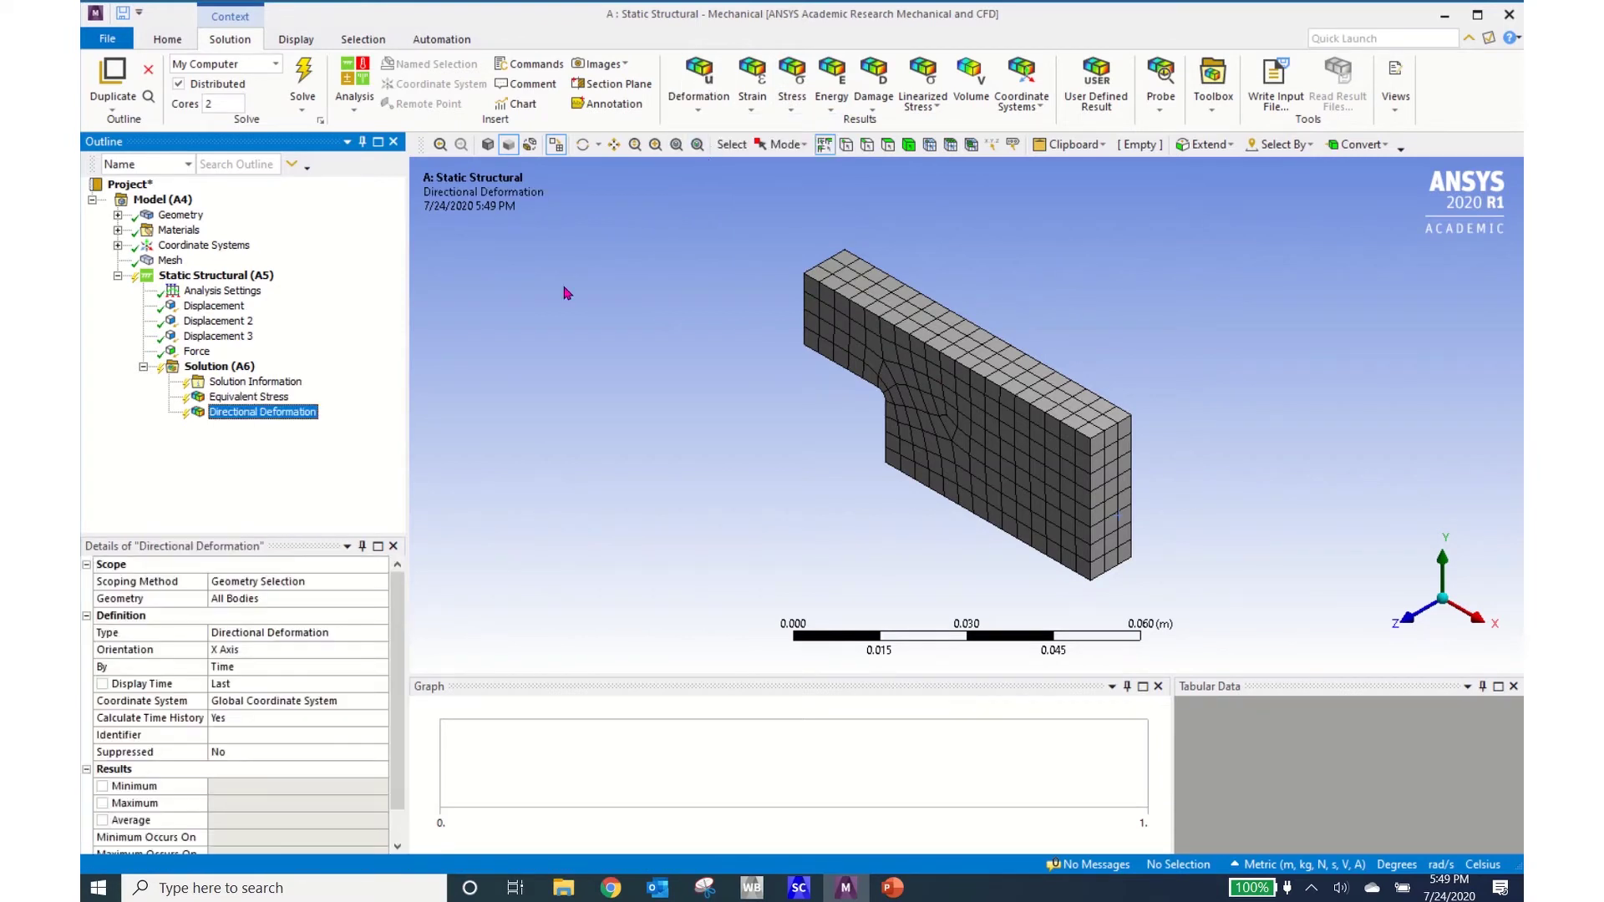
{"action": "left_click", "coordinate": [306, 80]}
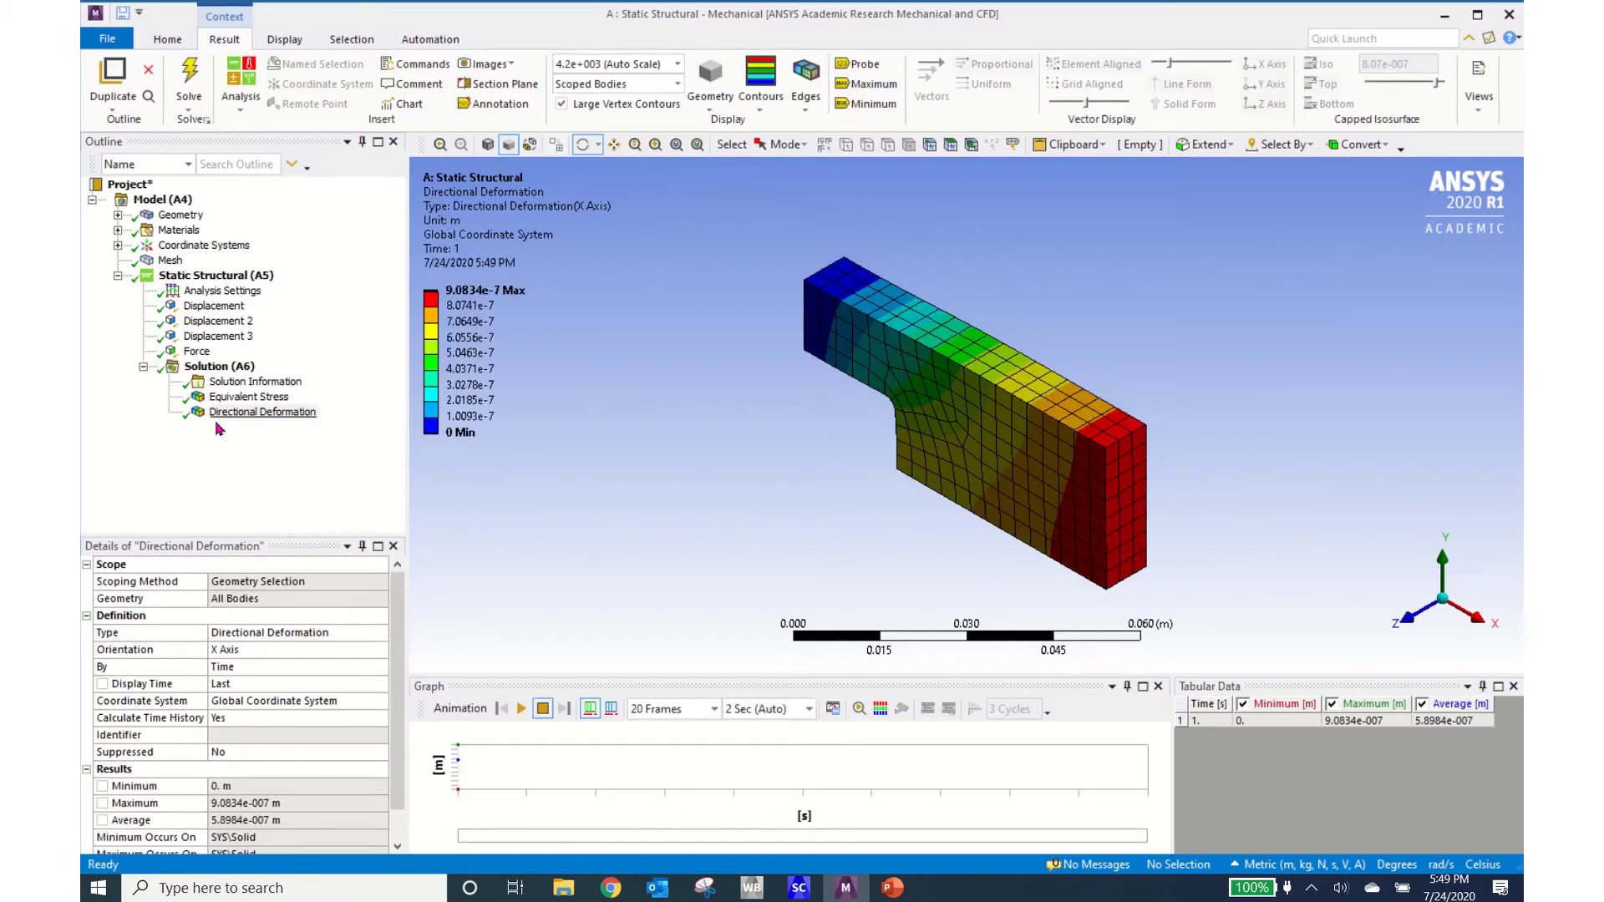
Step: Rotate through the Equivalent Stress contour and its legend, then the X Directional Deformation contour peaking at 9.0834e-7 m
{"action": "left_click", "coordinate": [227, 398]}
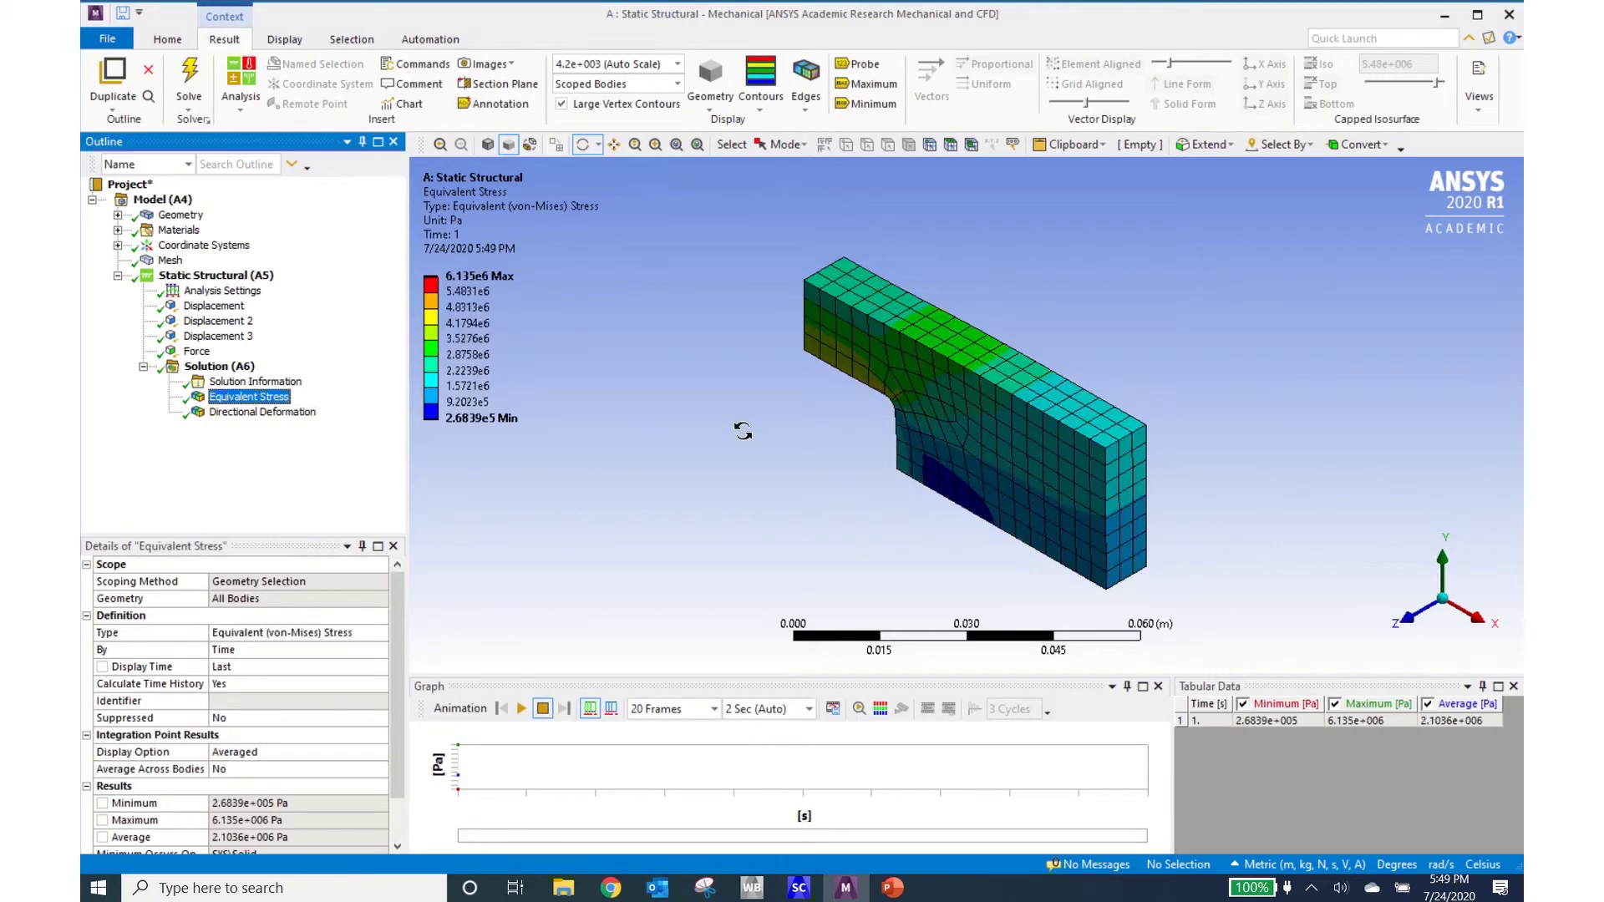
{"action": "left_click_drag", "start_coordinate": [802, 433], "coordinate": [969, 323]}
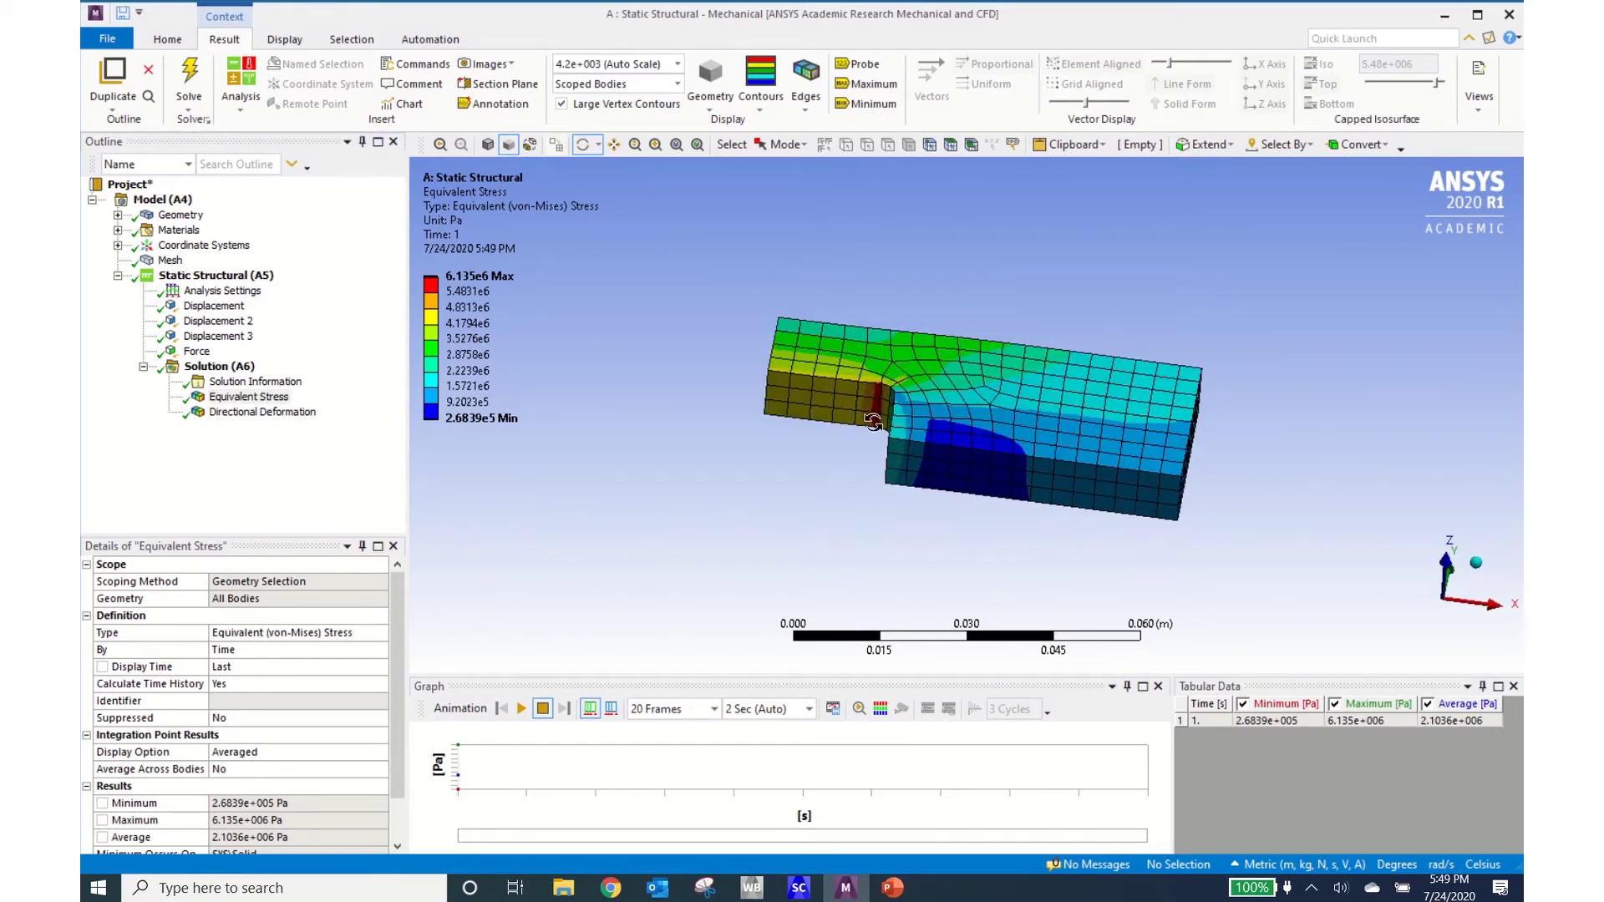
{"action": "left_click_drag", "start_coordinate": [980, 370], "coordinate": [950, 454]}
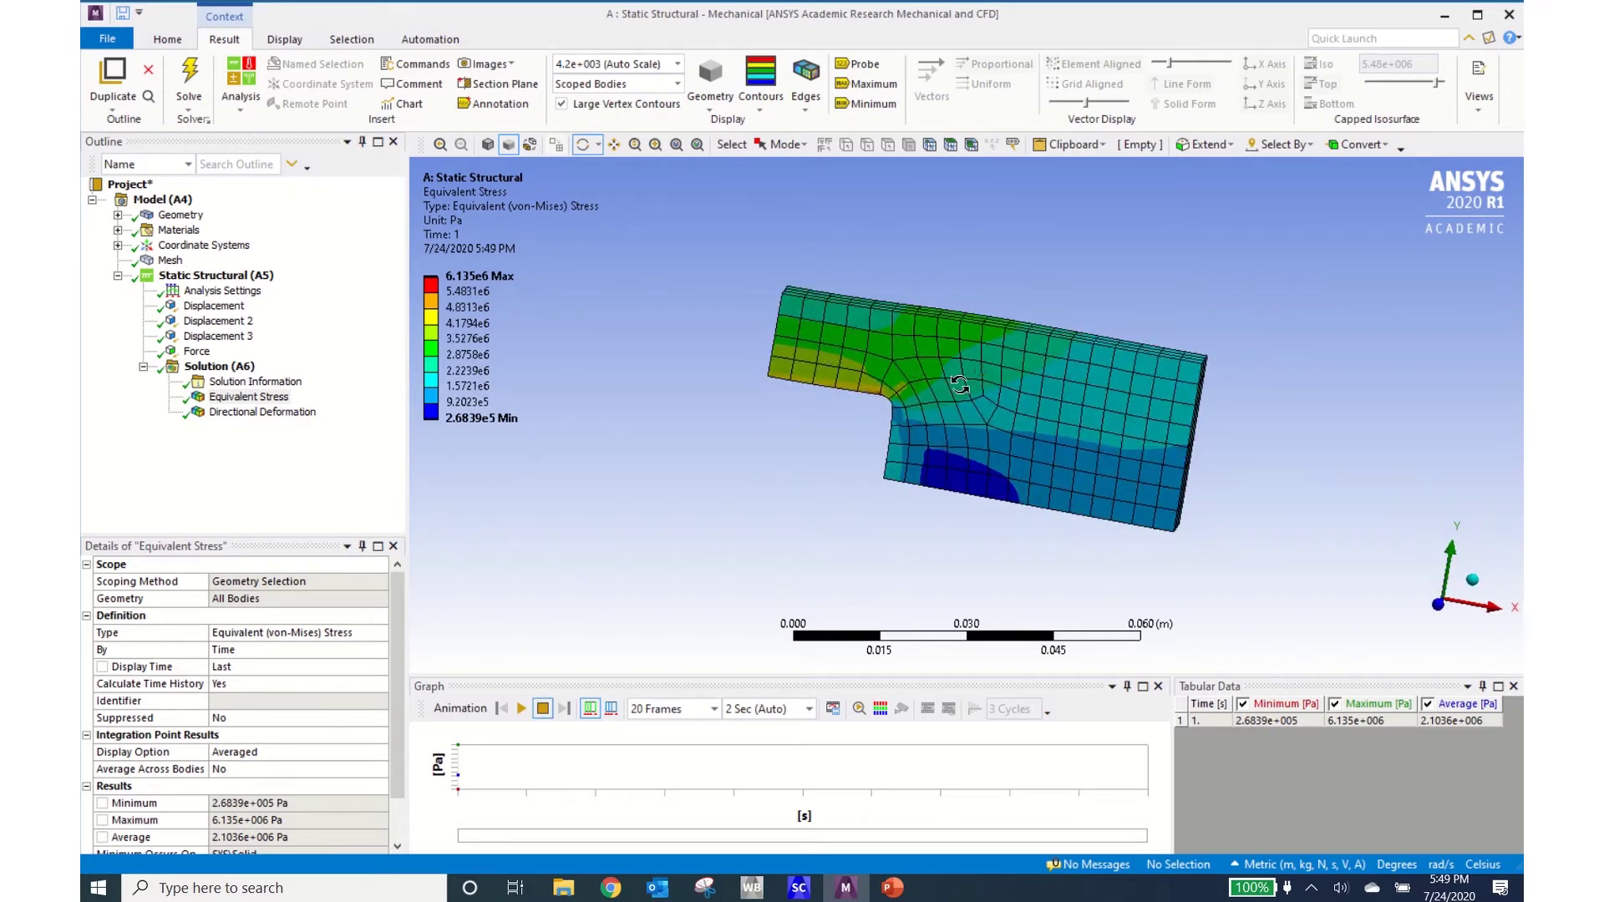
{"action": "left_click", "coordinate": [480, 292]}
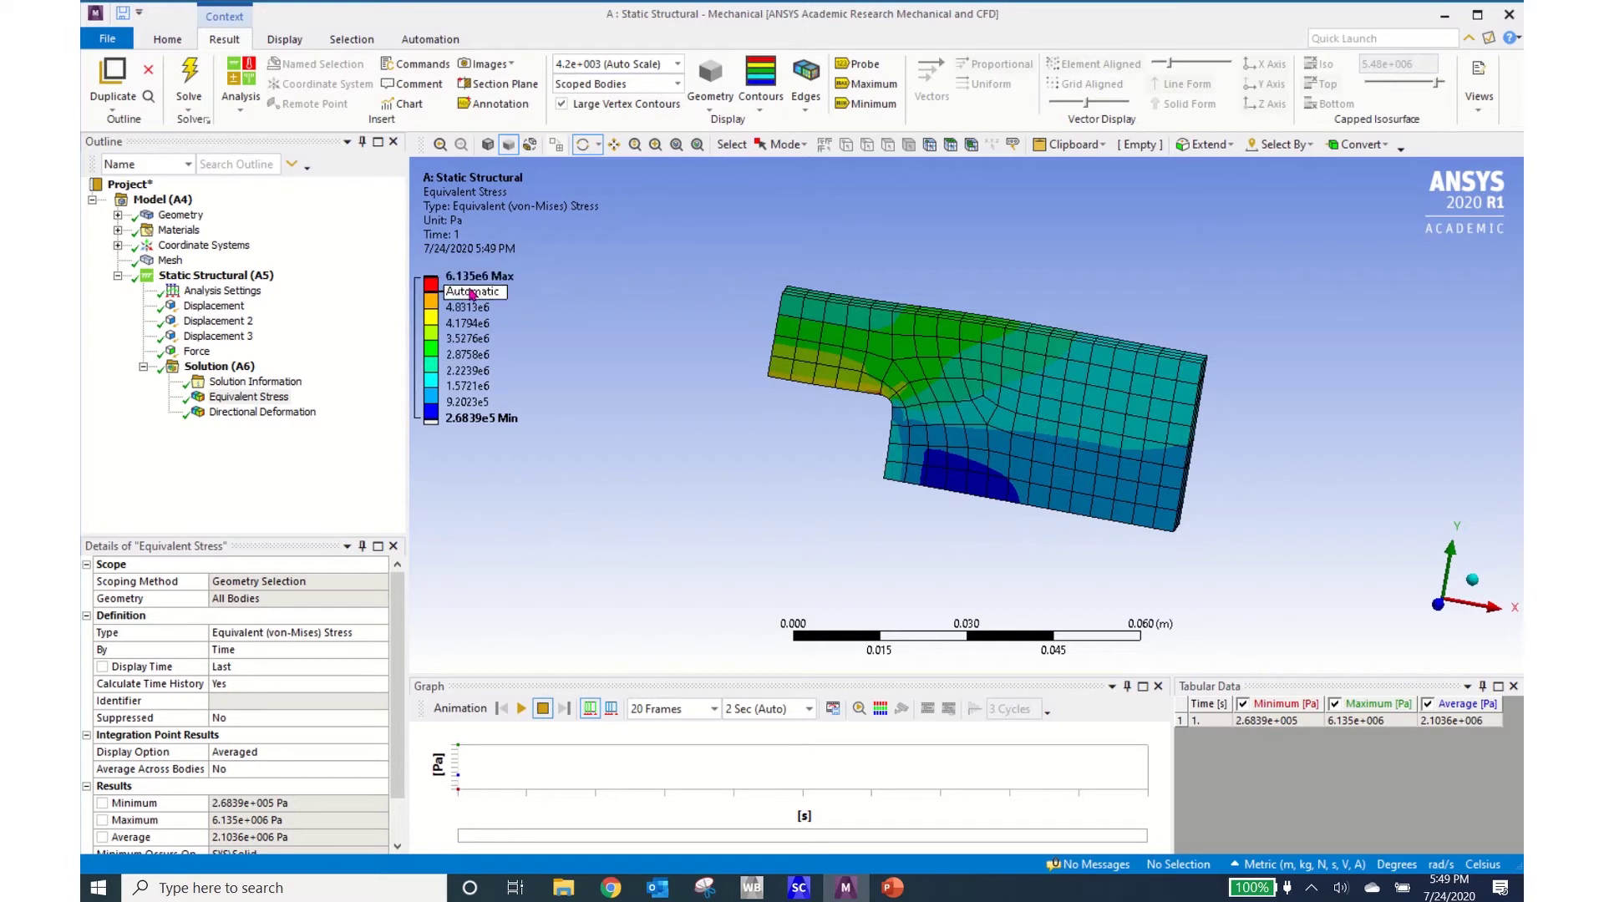
{"action": "left_click", "coordinate": [478, 283]}
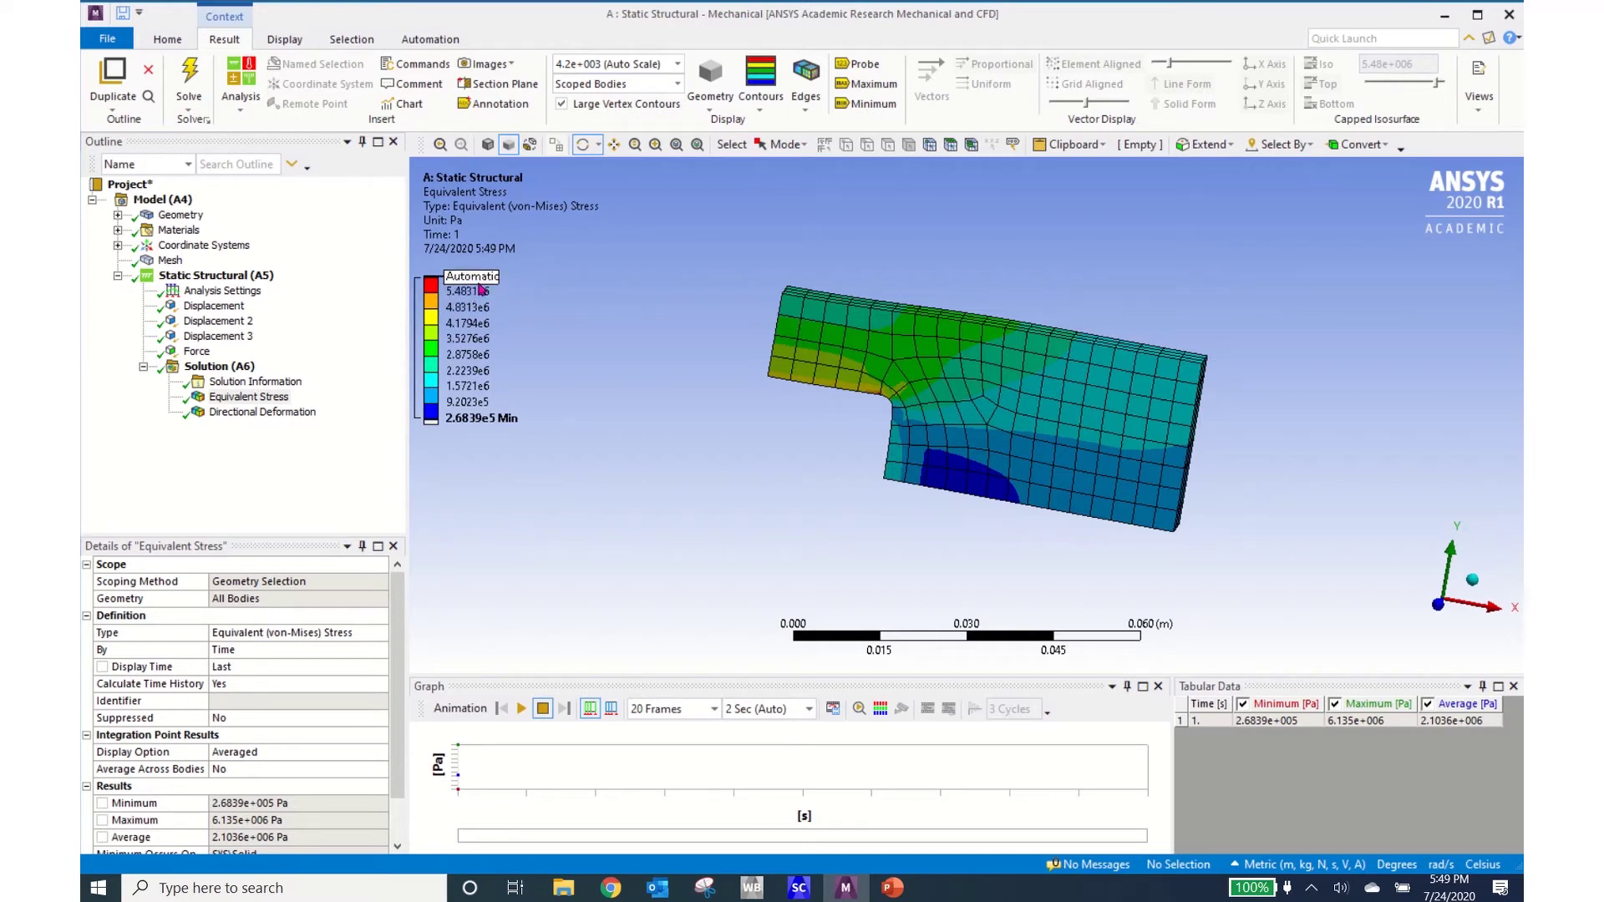
{"action": "left_click", "coordinate": [245, 414]}
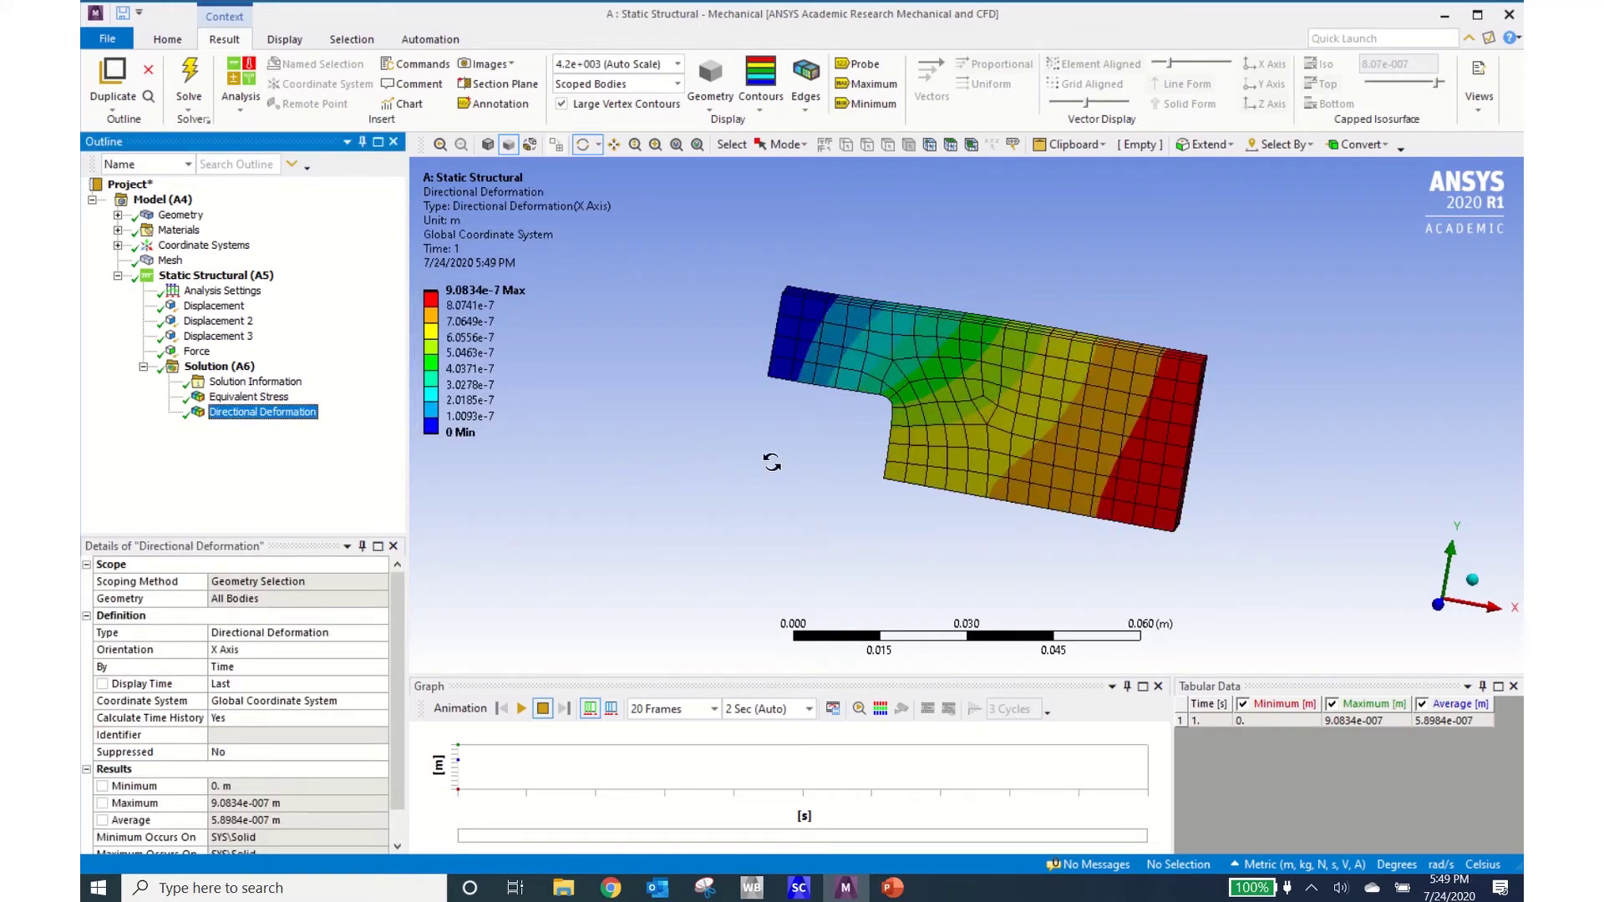
{"action": "mouse_move", "coordinate": [795, 459]}
{"action": "left_mouse_down"}
{"action": "mouse_move", "coordinate": [823, 359]}
{"action": "mouse_move", "coordinate": [763, 437]}
{"action": "mouse_move", "coordinate": [766, 458]}
{"action": "mouse_move", "coordinate": [821, 458]}
{"action": "left_mouse_up"}
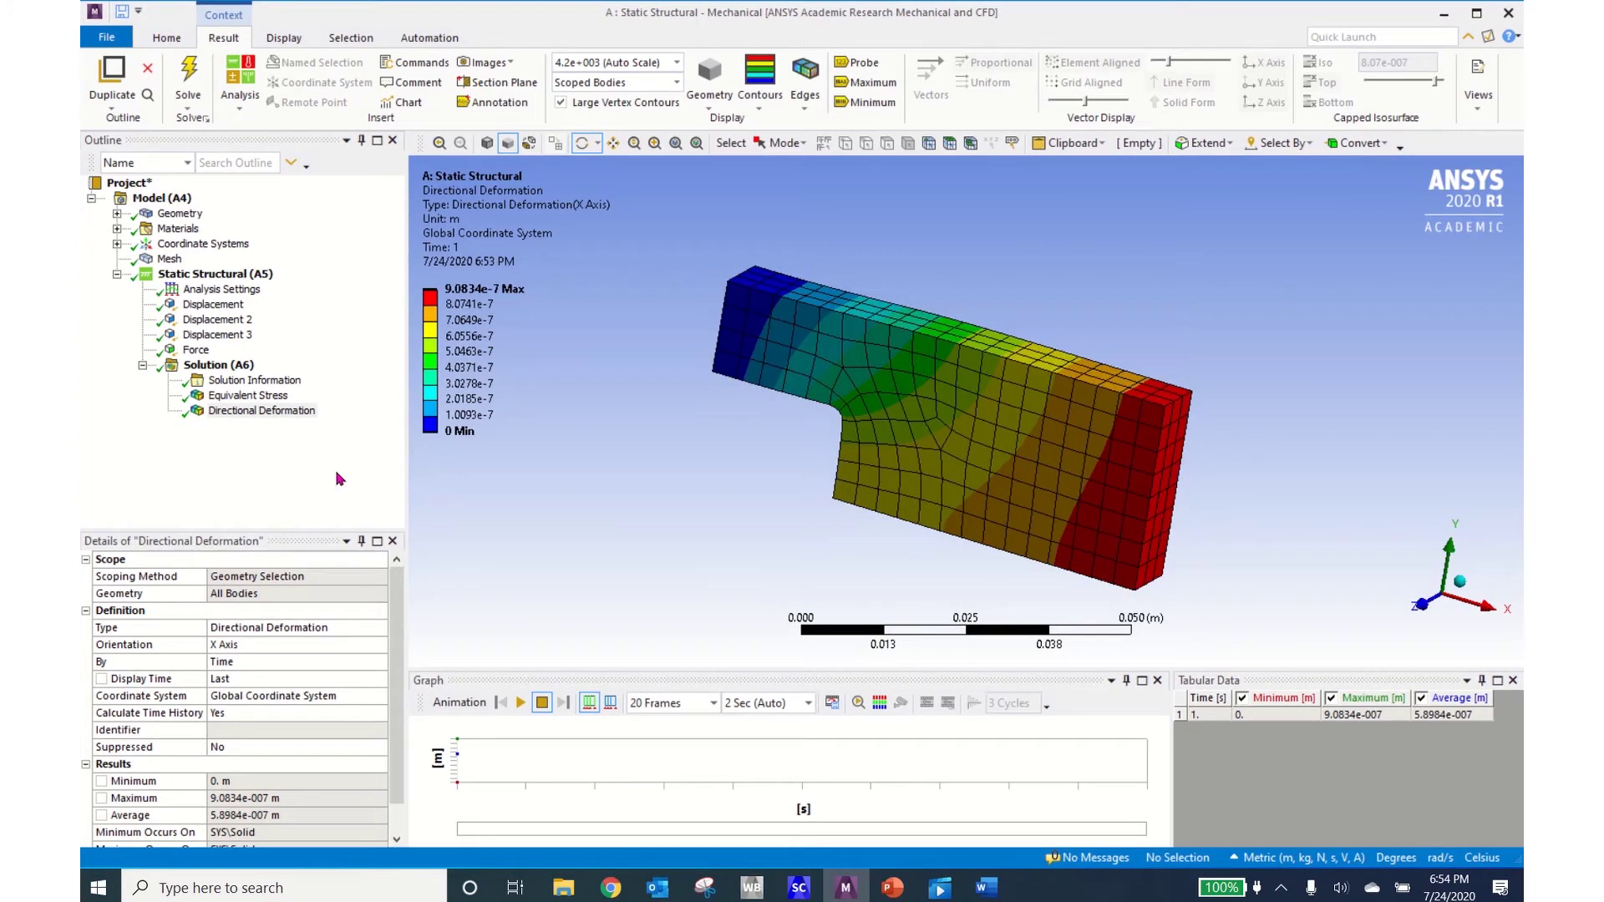
Step: Insert a Convergence check under Equivalent Stress and set its Allowable Change to 5%
{"action": "left_click", "coordinate": [272, 397]}
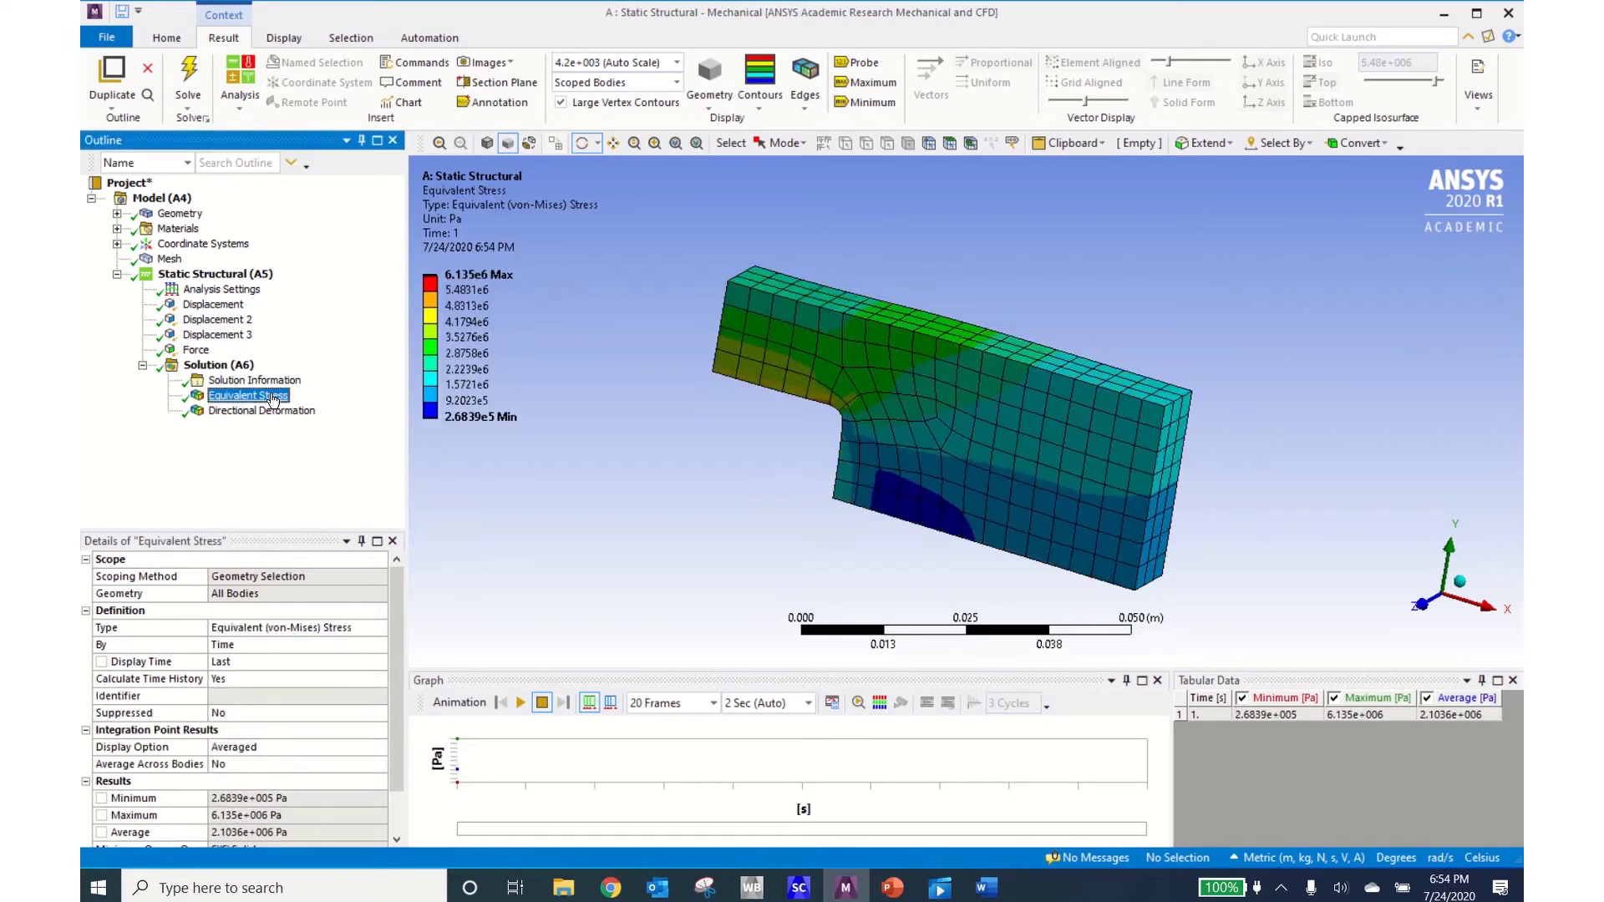
{"action": "right_click", "coordinate": [272, 399]}
{"action": "mouse_move", "coordinate": [317, 405]}
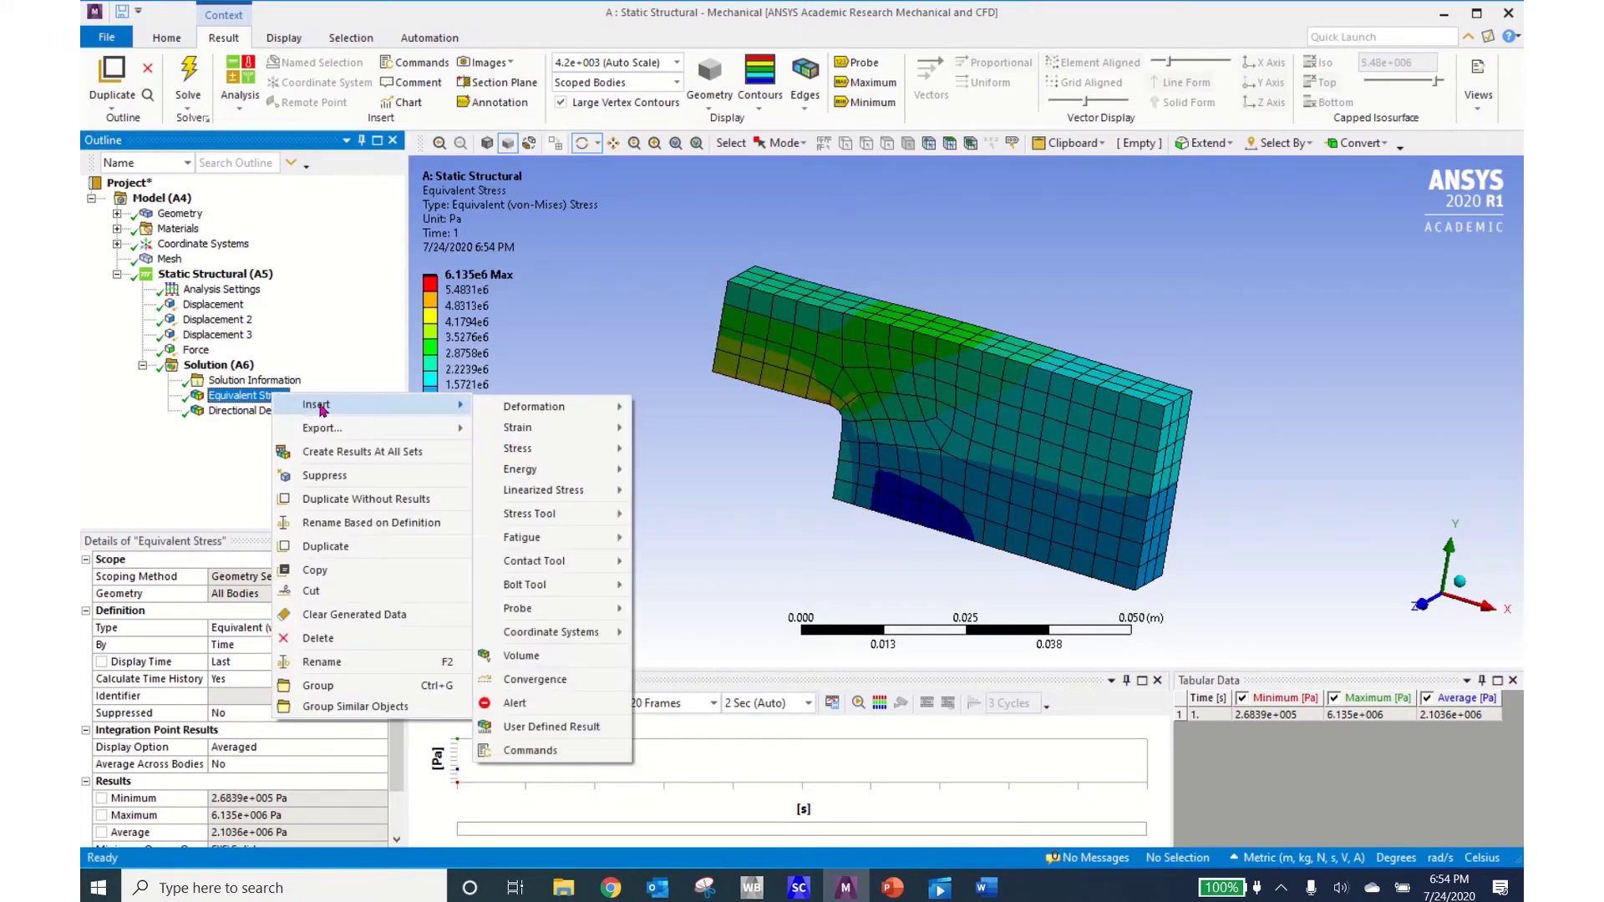
{"action": "left_click", "coordinate": [535, 679]}
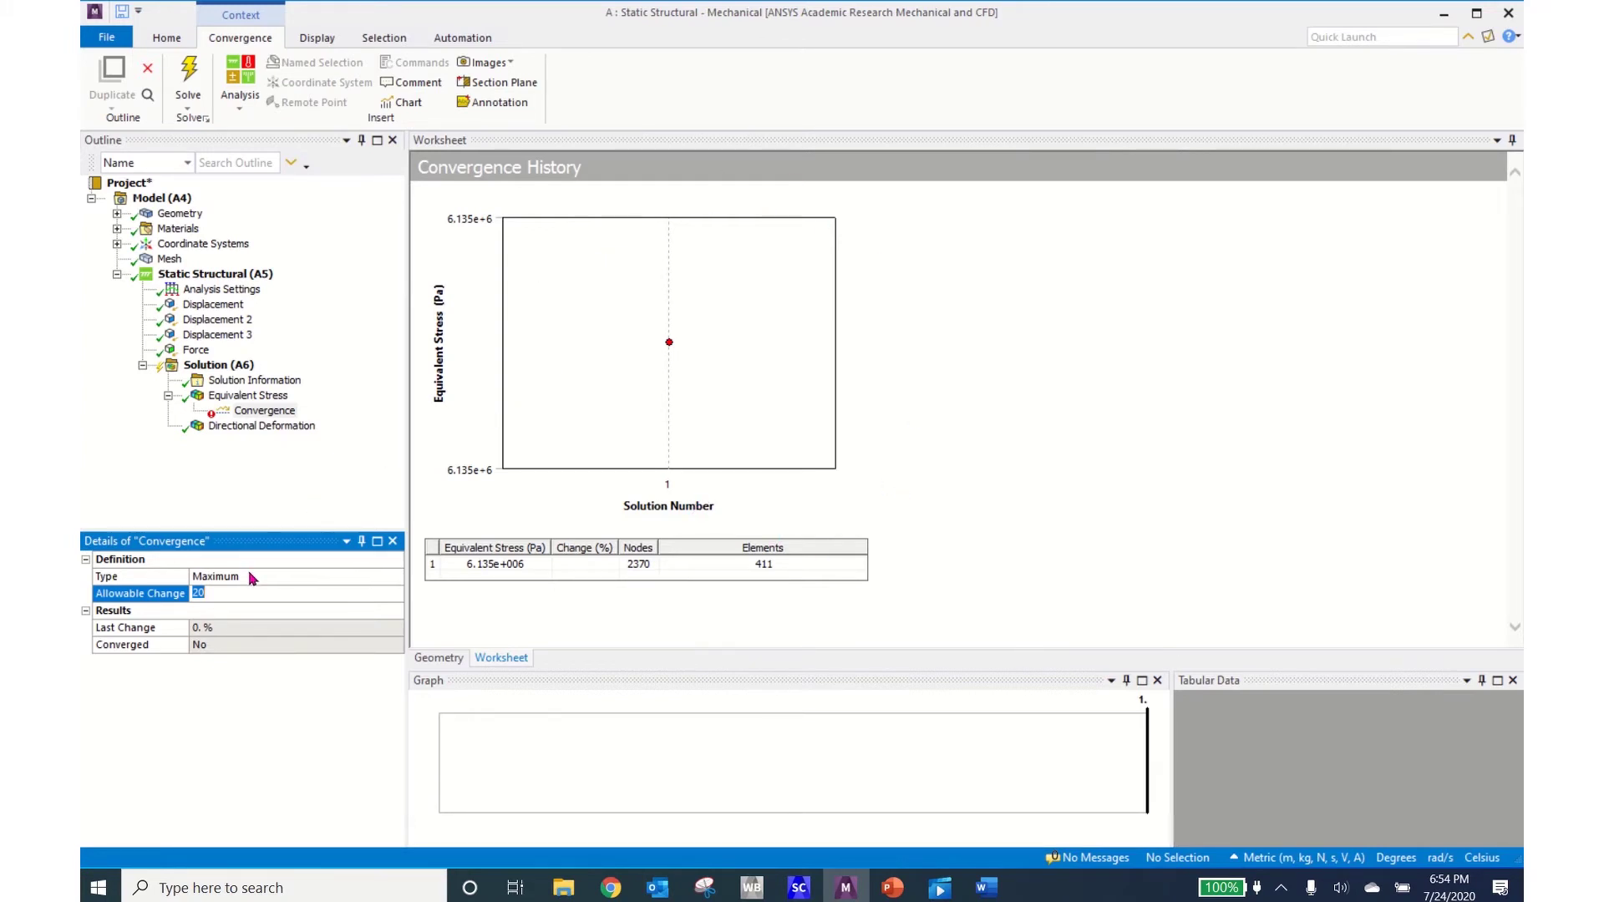
{"action": "type", "text": "10"}
{"action": "type", "text": "5."}
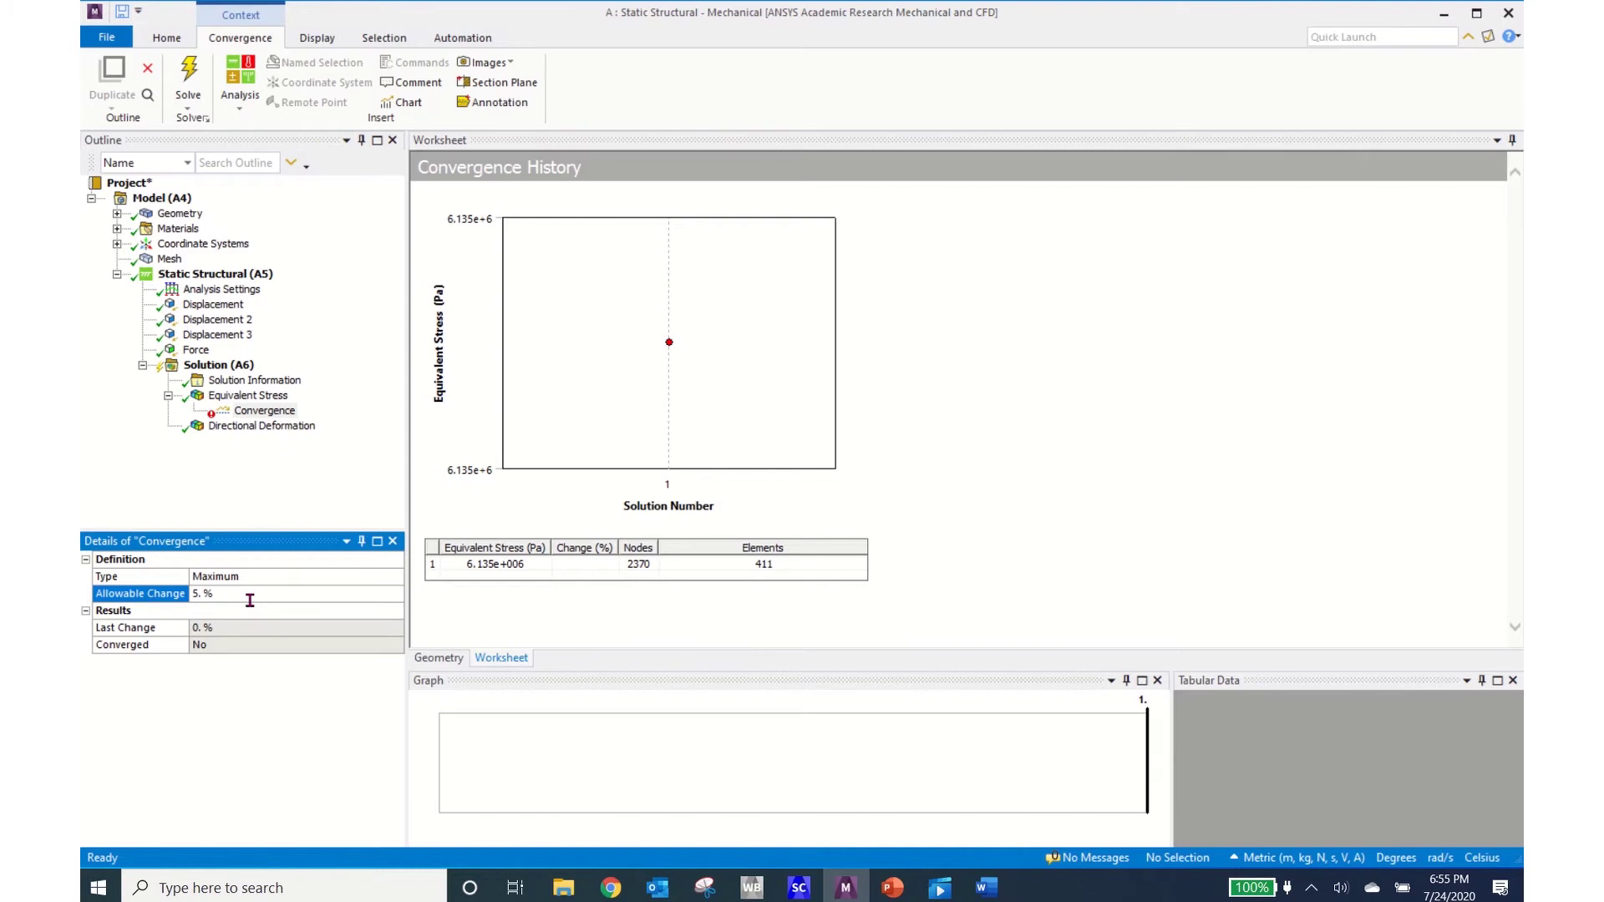
Step: Re-solve to refine the mesh to 3066 elements and rotate to view the 7.5267e+6 Pa stress
{"action": "left_click", "coordinate": [190, 75]}
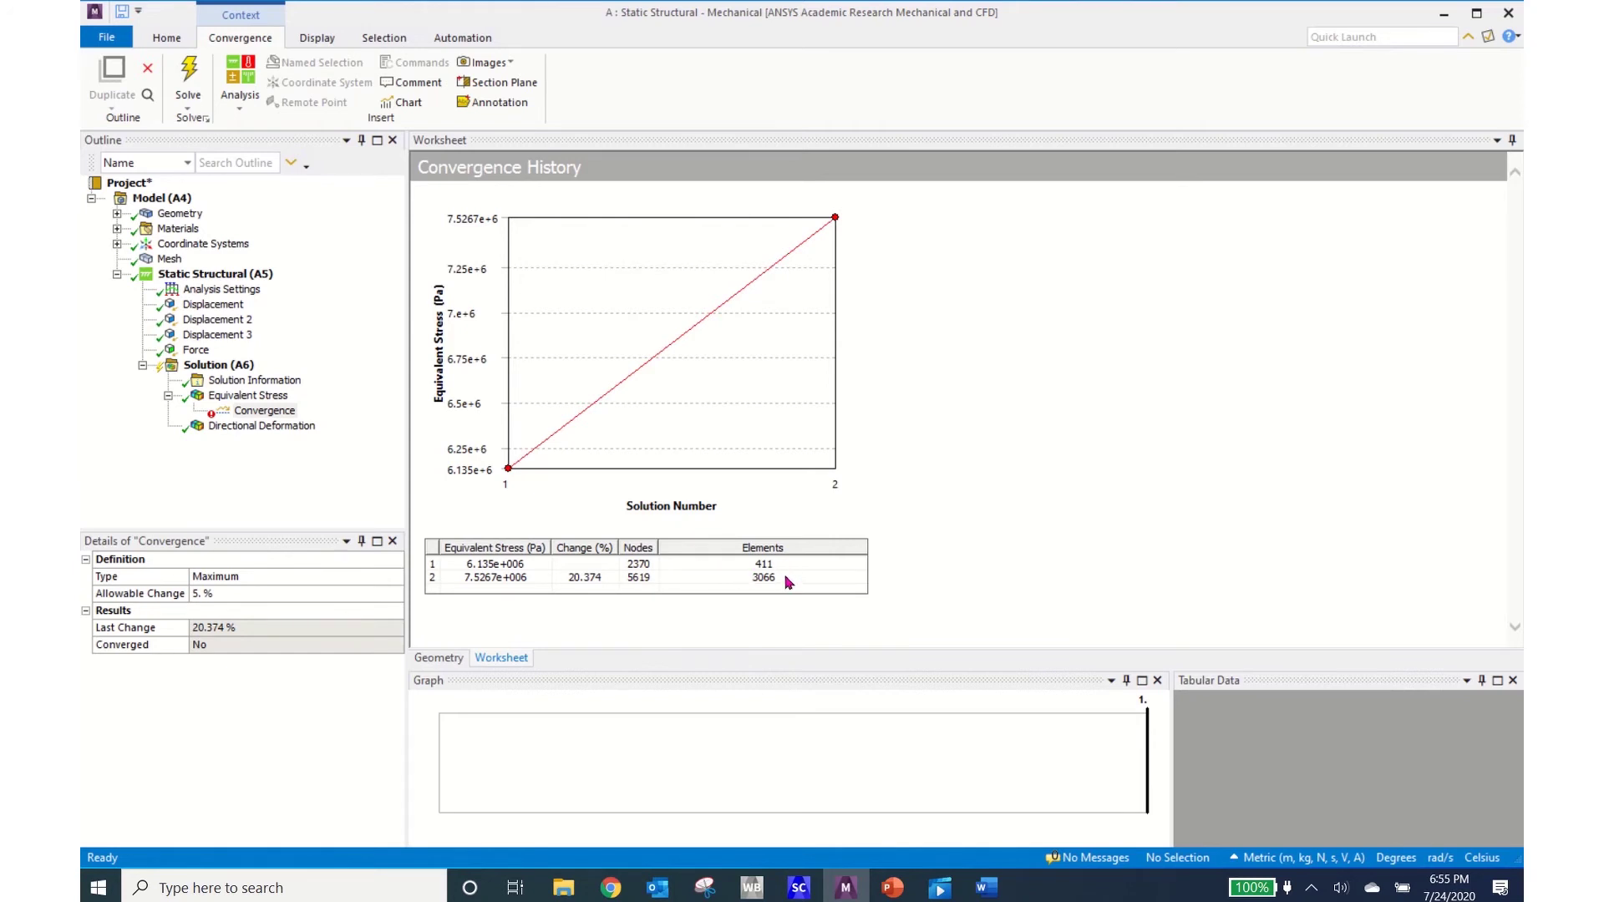
{"action": "left_click", "coordinate": [227, 398]}
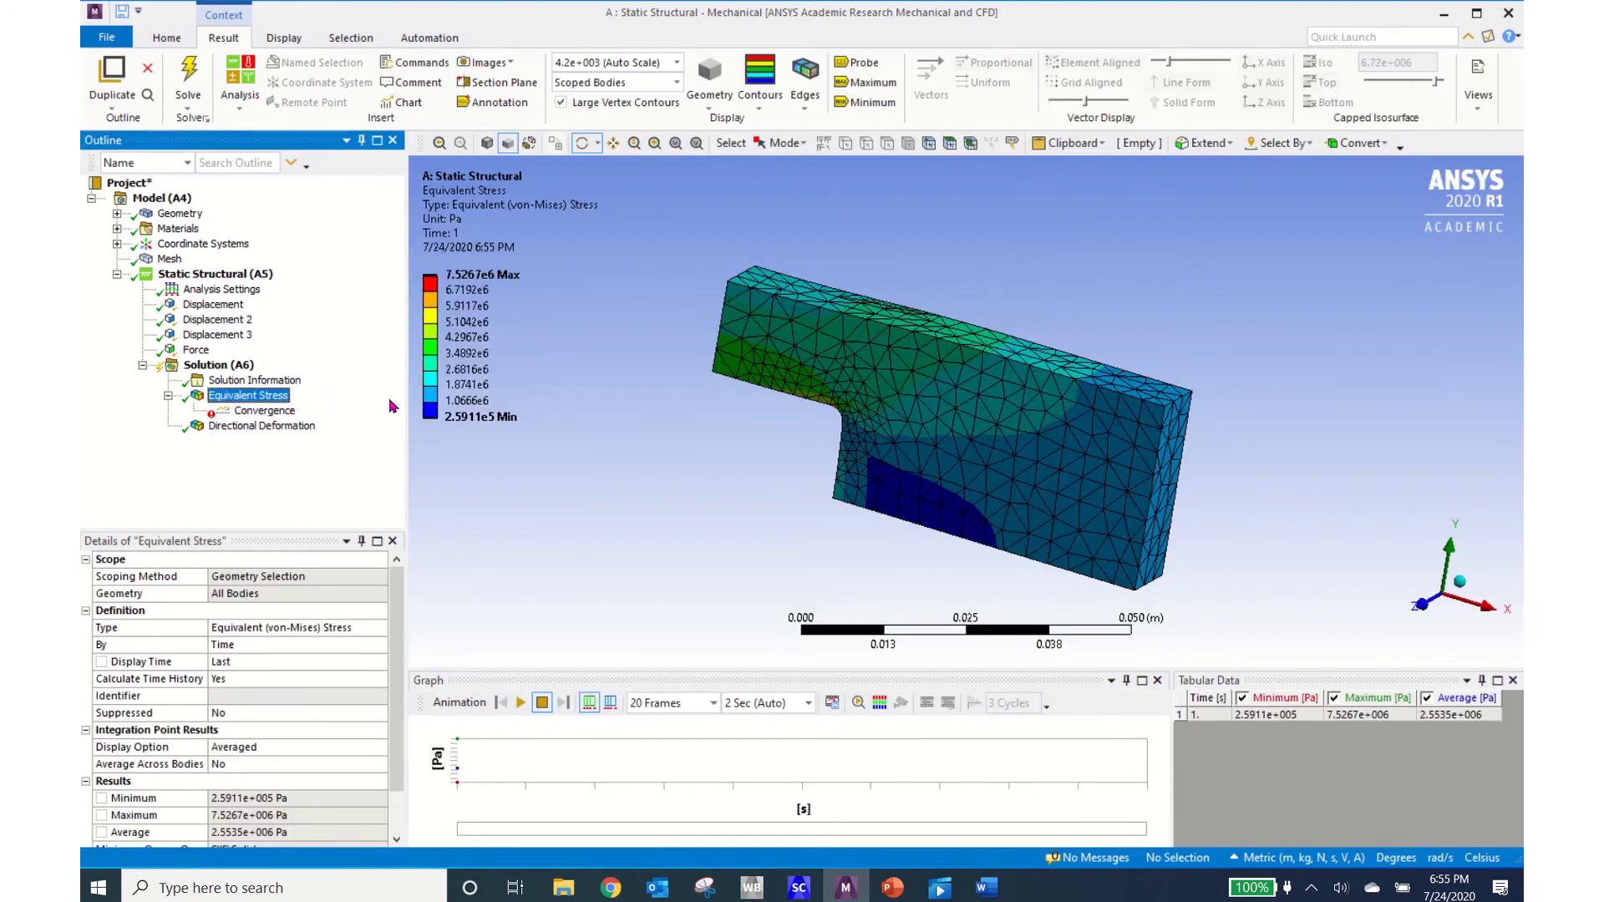
{"action": "left_click_drag", "start_coordinate": [823, 452], "coordinate": [932, 441]}
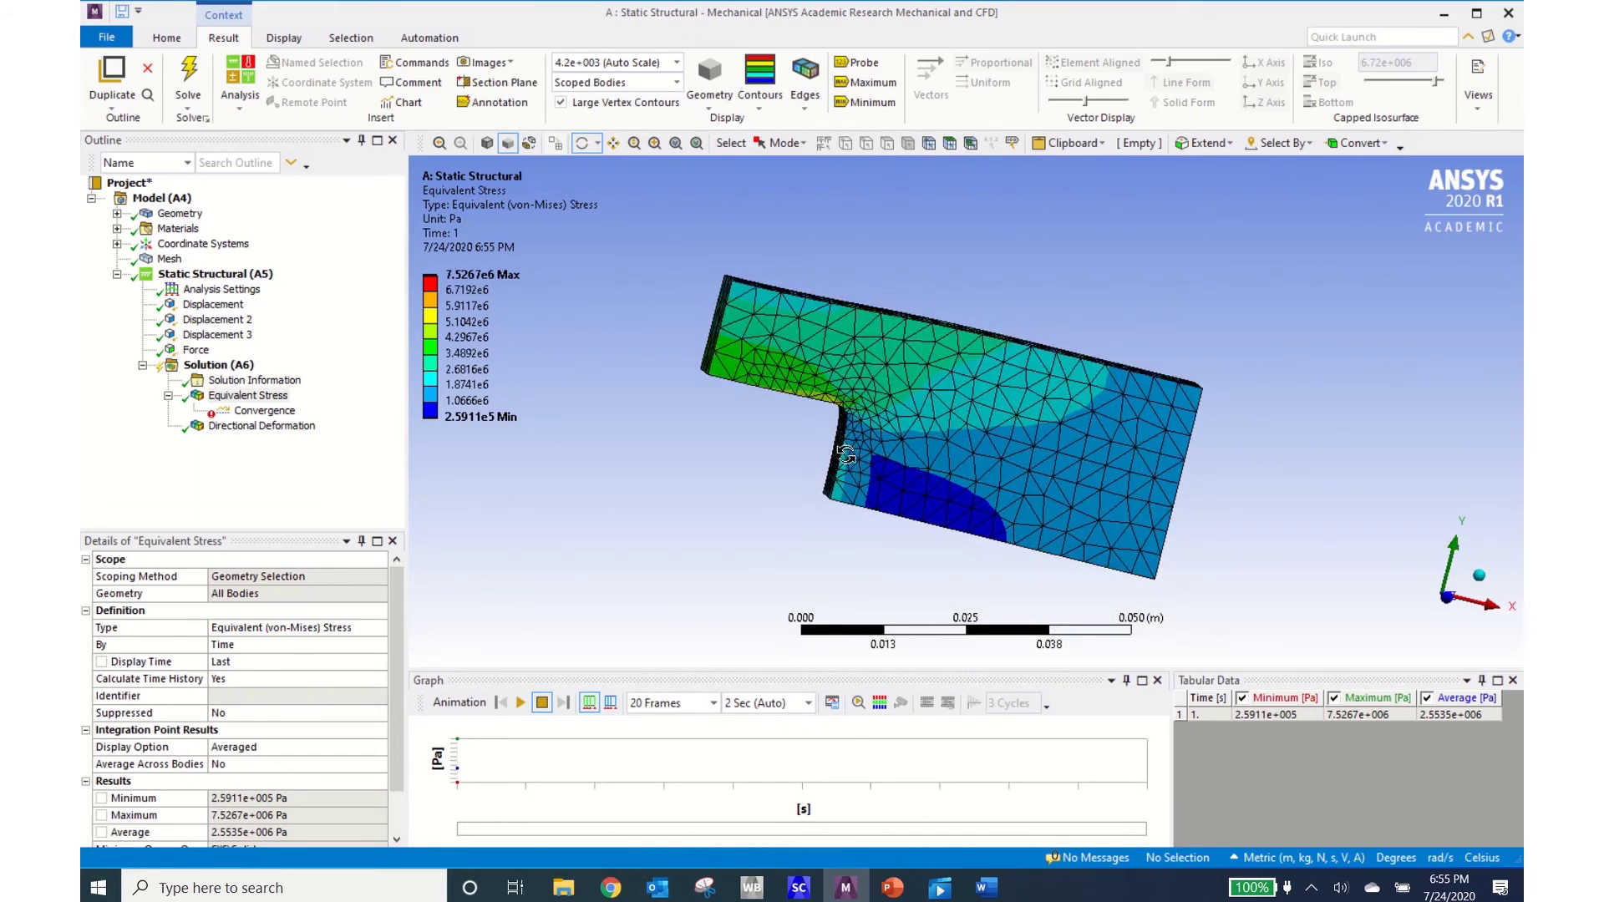
{"action": "left_click_drag", "start_coordinate": [846, 456], "coordinate": [830, 442]}
Step: Set the Convergence Allowable Change to 1% and re-solve on 14849 elements
{"action": "left_click", "coordinate": [255, 412]}
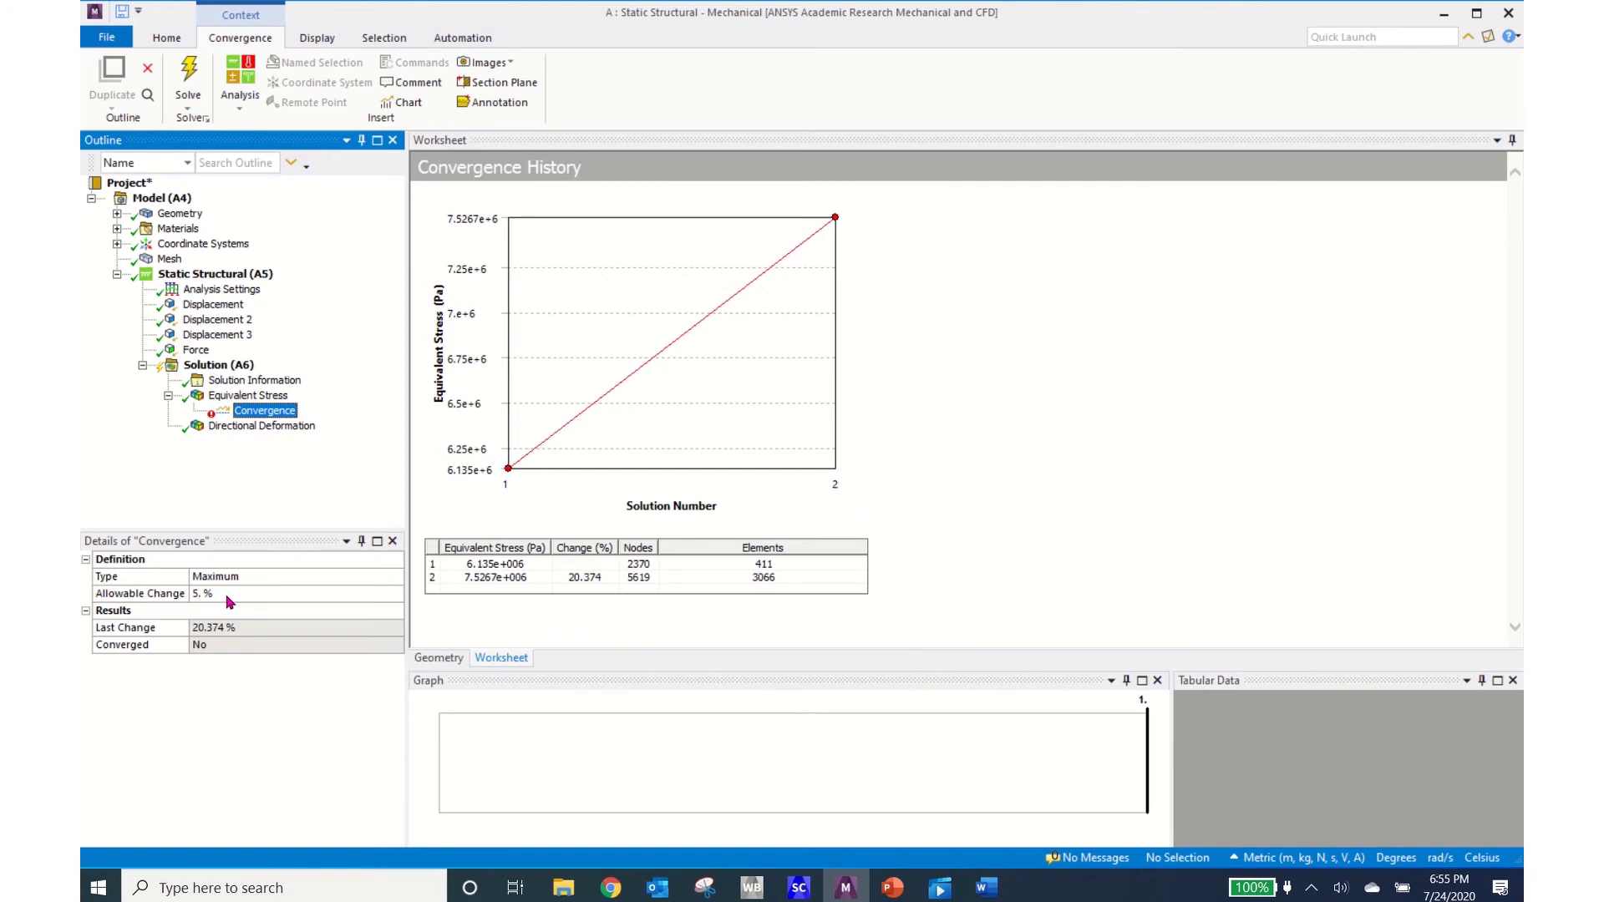
{"action": "left_click", "coordinate": [223, 595]}
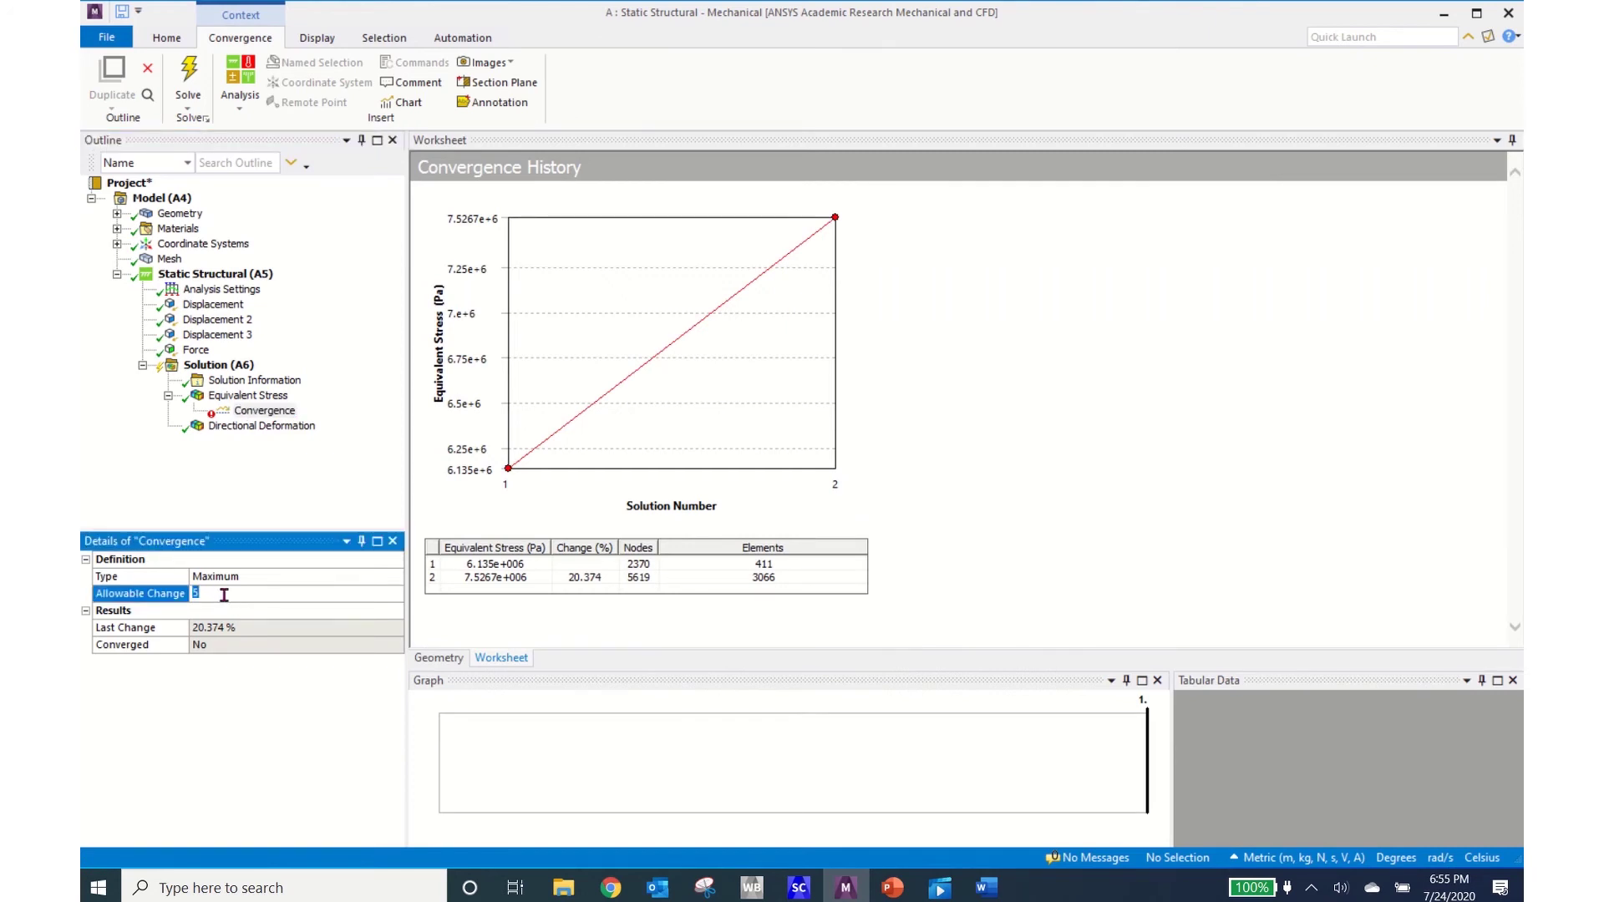
{"action": "type", "text": "1"}
{"action": "key", "text": "Return"}
{"action": "left_click", "coordinate": [190, 72]}
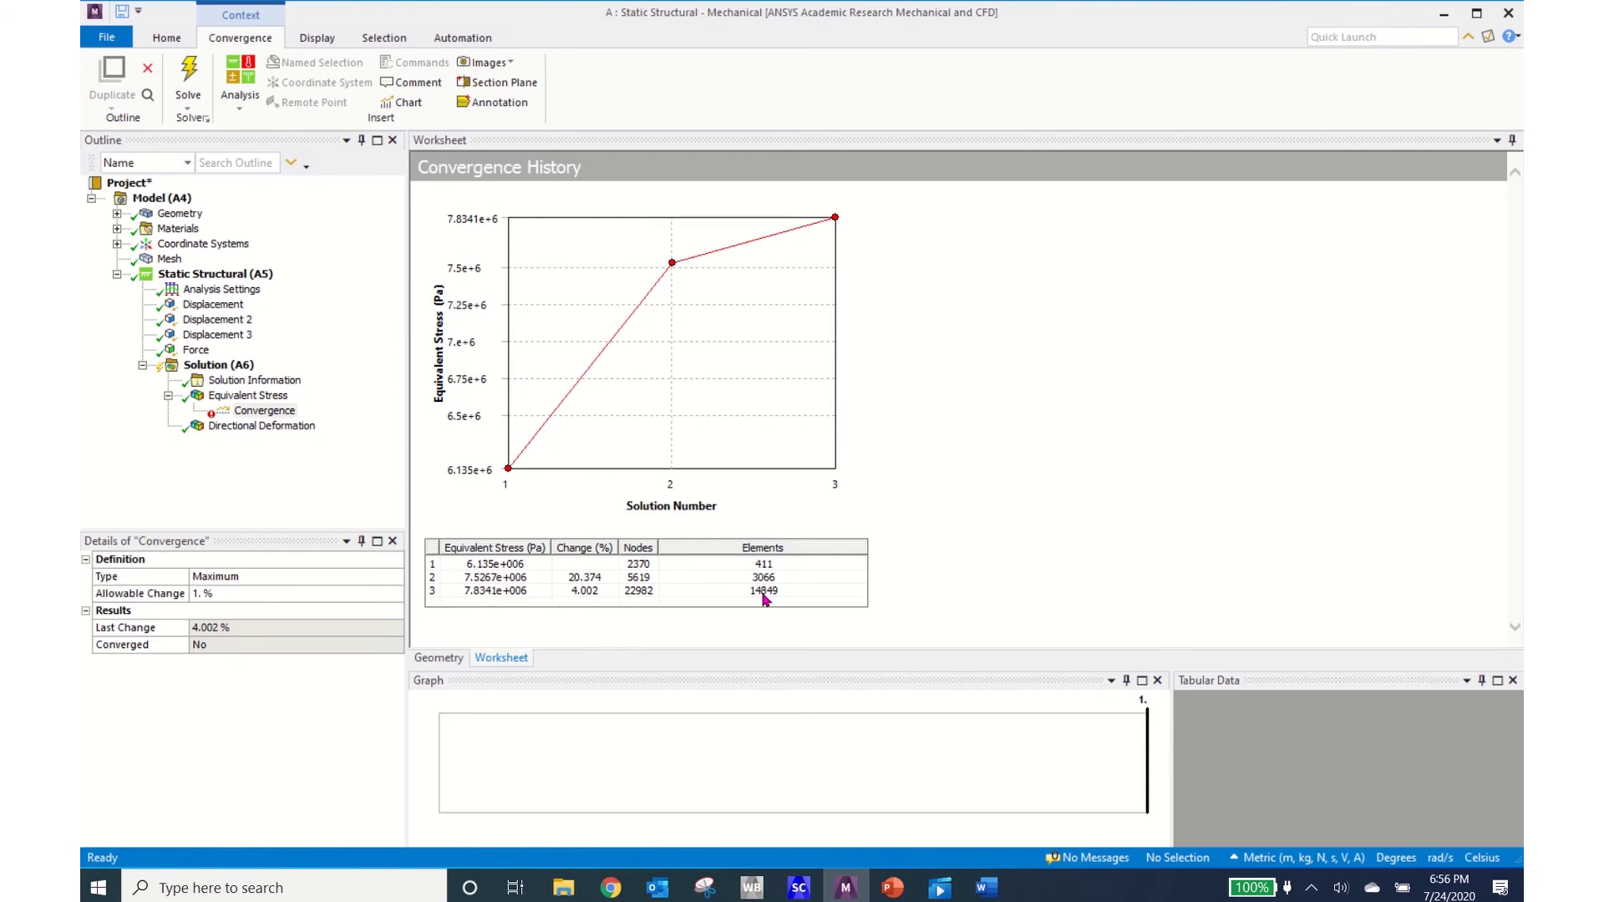
Step: Set the Allowable Change to 0% and re-solve on 57812 elements
{"action": "left_click", "coordinate": [255, 593]}
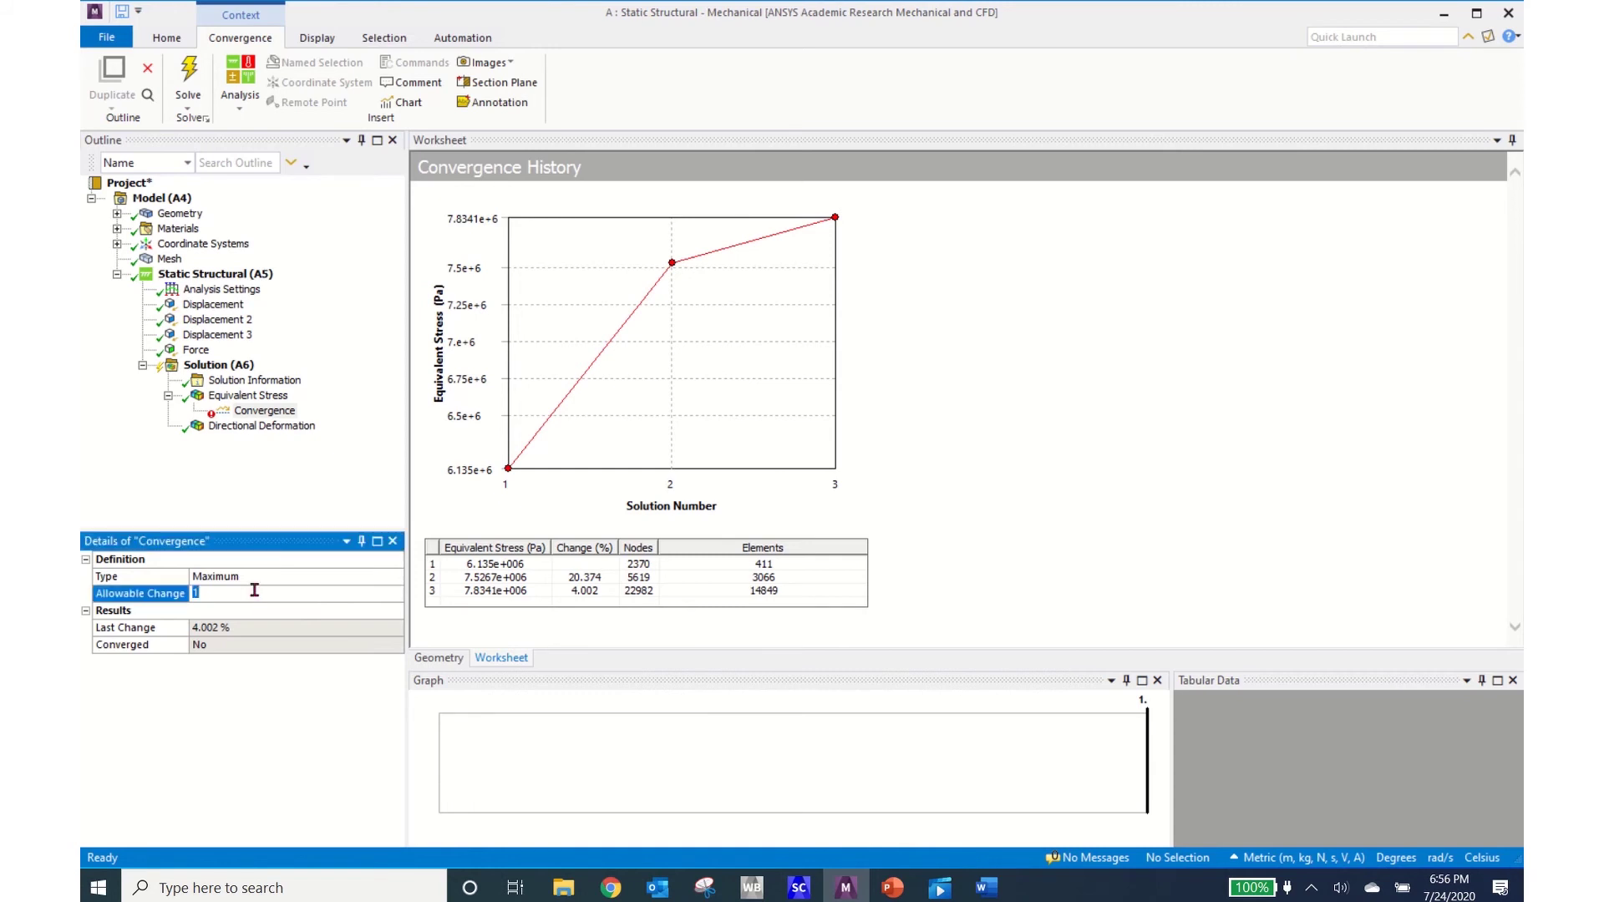
{"action": "type", "text": "0"}
{"action": "key", "text": "Return"}
{"action": "left_click", "coordinate": [190, 76]}
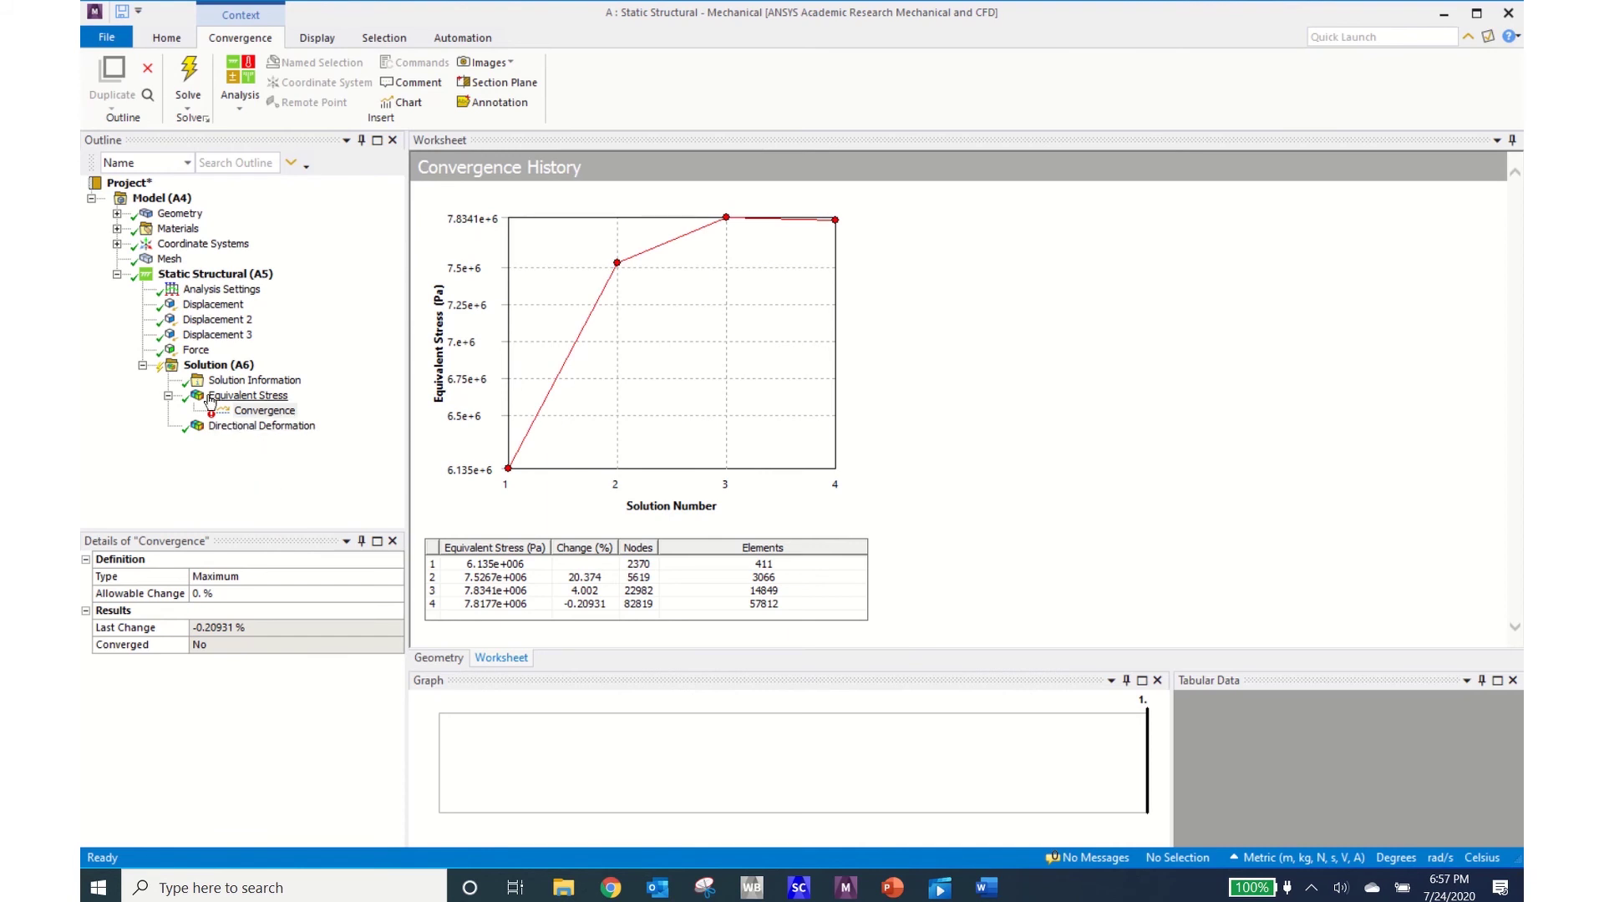
Step: Solve once more, adding a fifth history point of 7.8154e+6 Pa on 154758 elements
{"action": "left_click", "coordinate": [189, 73]}
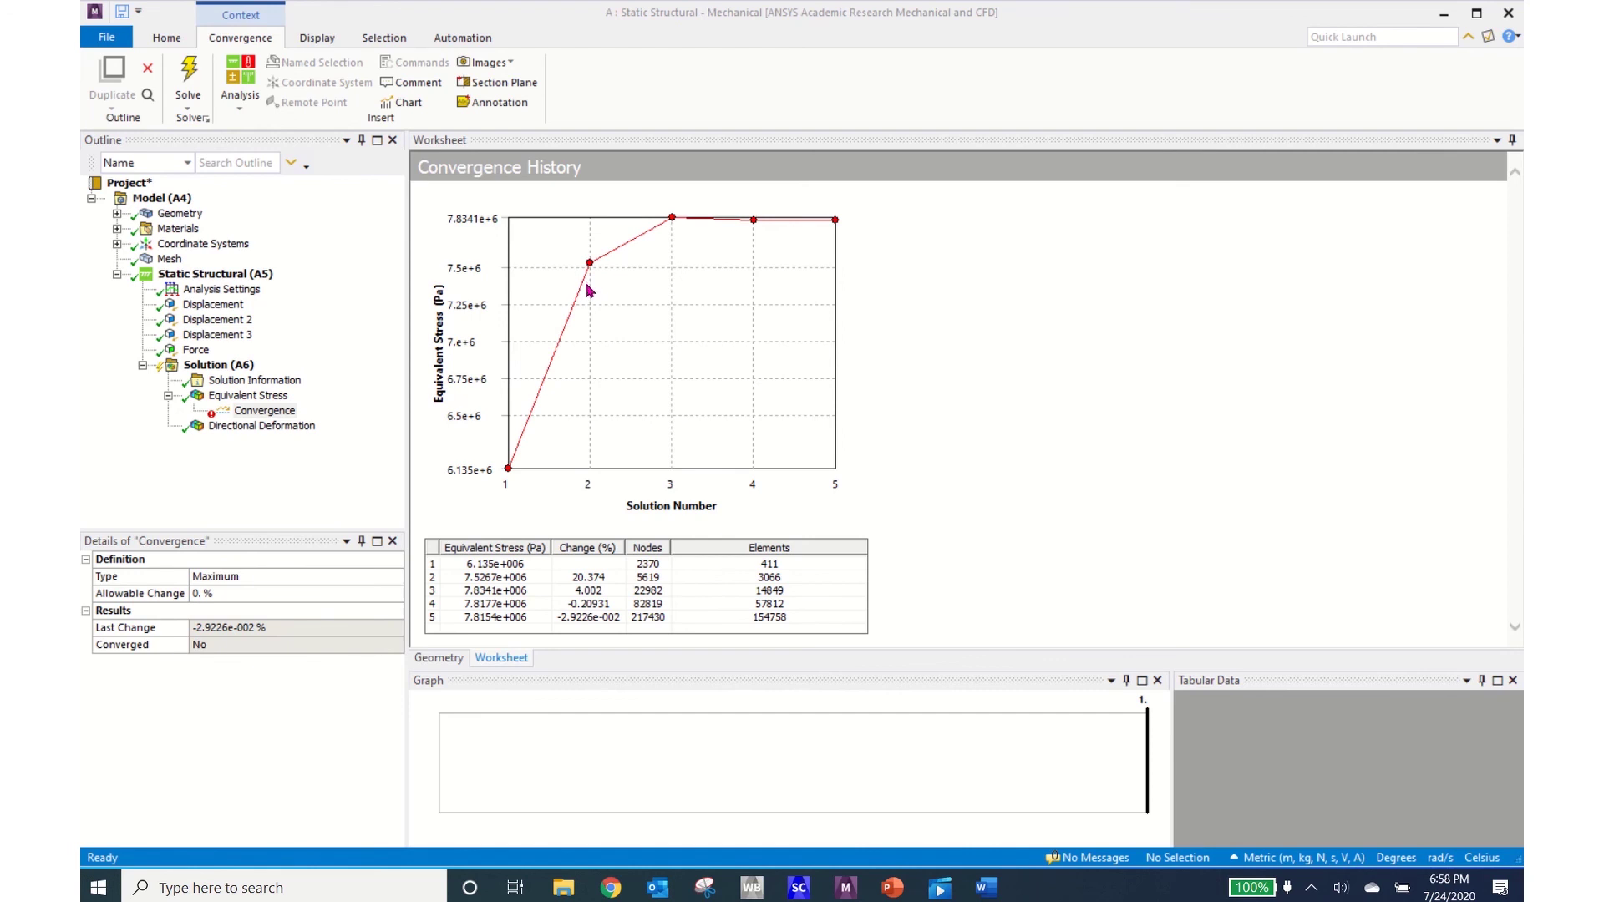
Step: Display the Equivalent Stress contour (2.769e+5 to 7.8154e+6 Pa) and inspect the refined mesh at the radius
{"action": "left_click", "coordinate": [244, 398]}
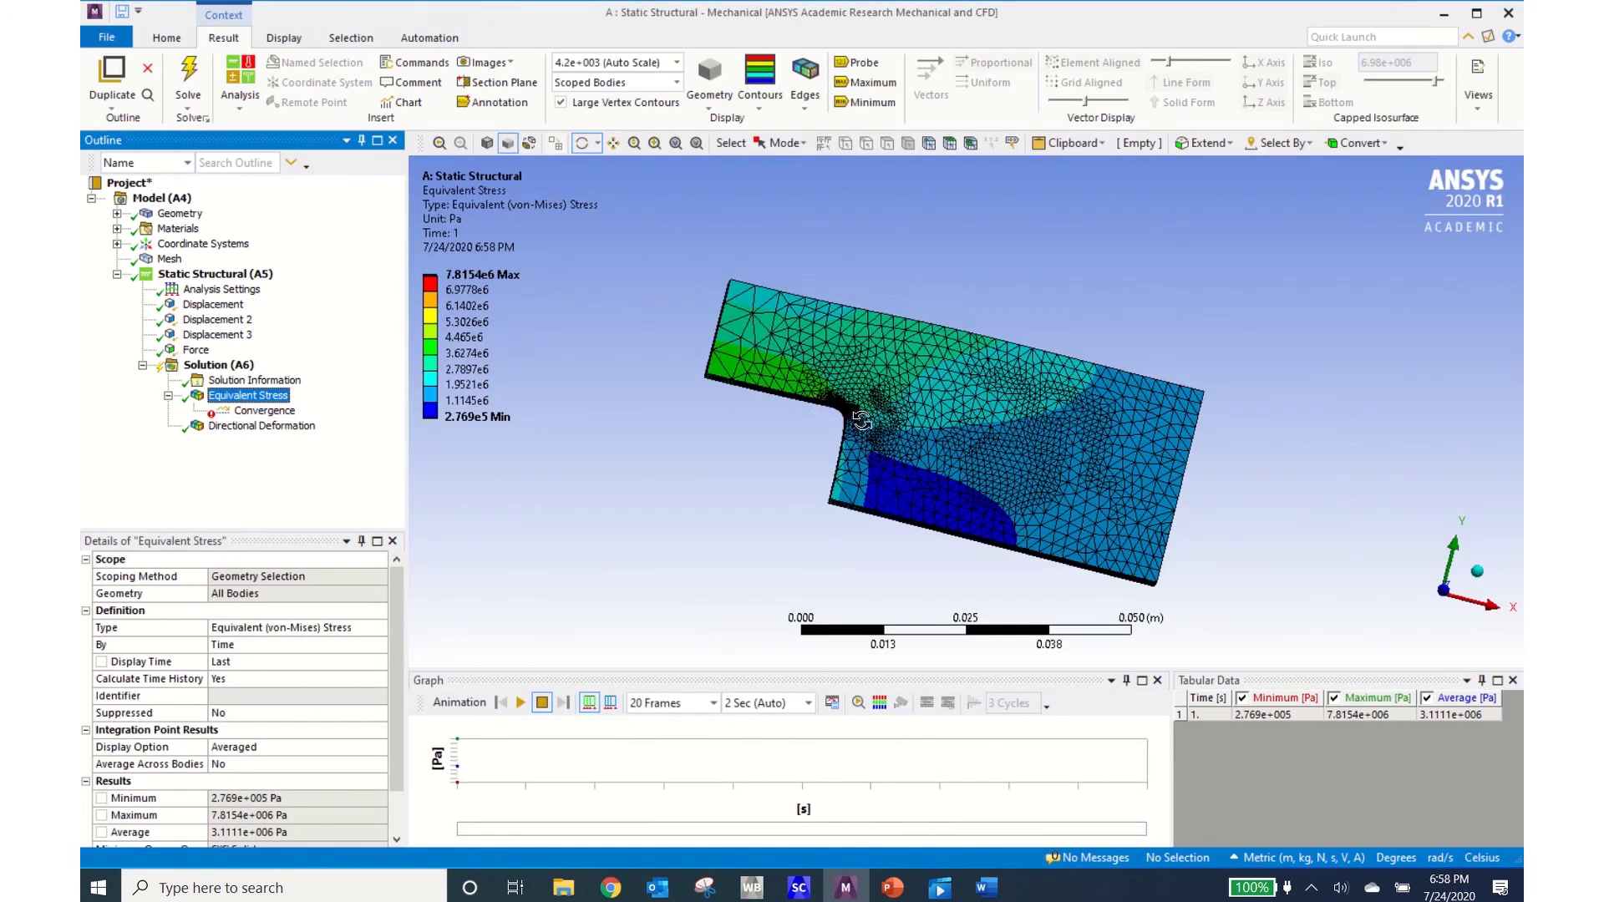
{"action": "mouse_move", "coordinate": [861, 420]}
{"action": "left_mouse_down"}
{"action": "mouse_move", "coordinate": [984, 464]}
{"action": "mouse_move", "coordinate": [854, 434]}
{"action": "left_mouse_up"}
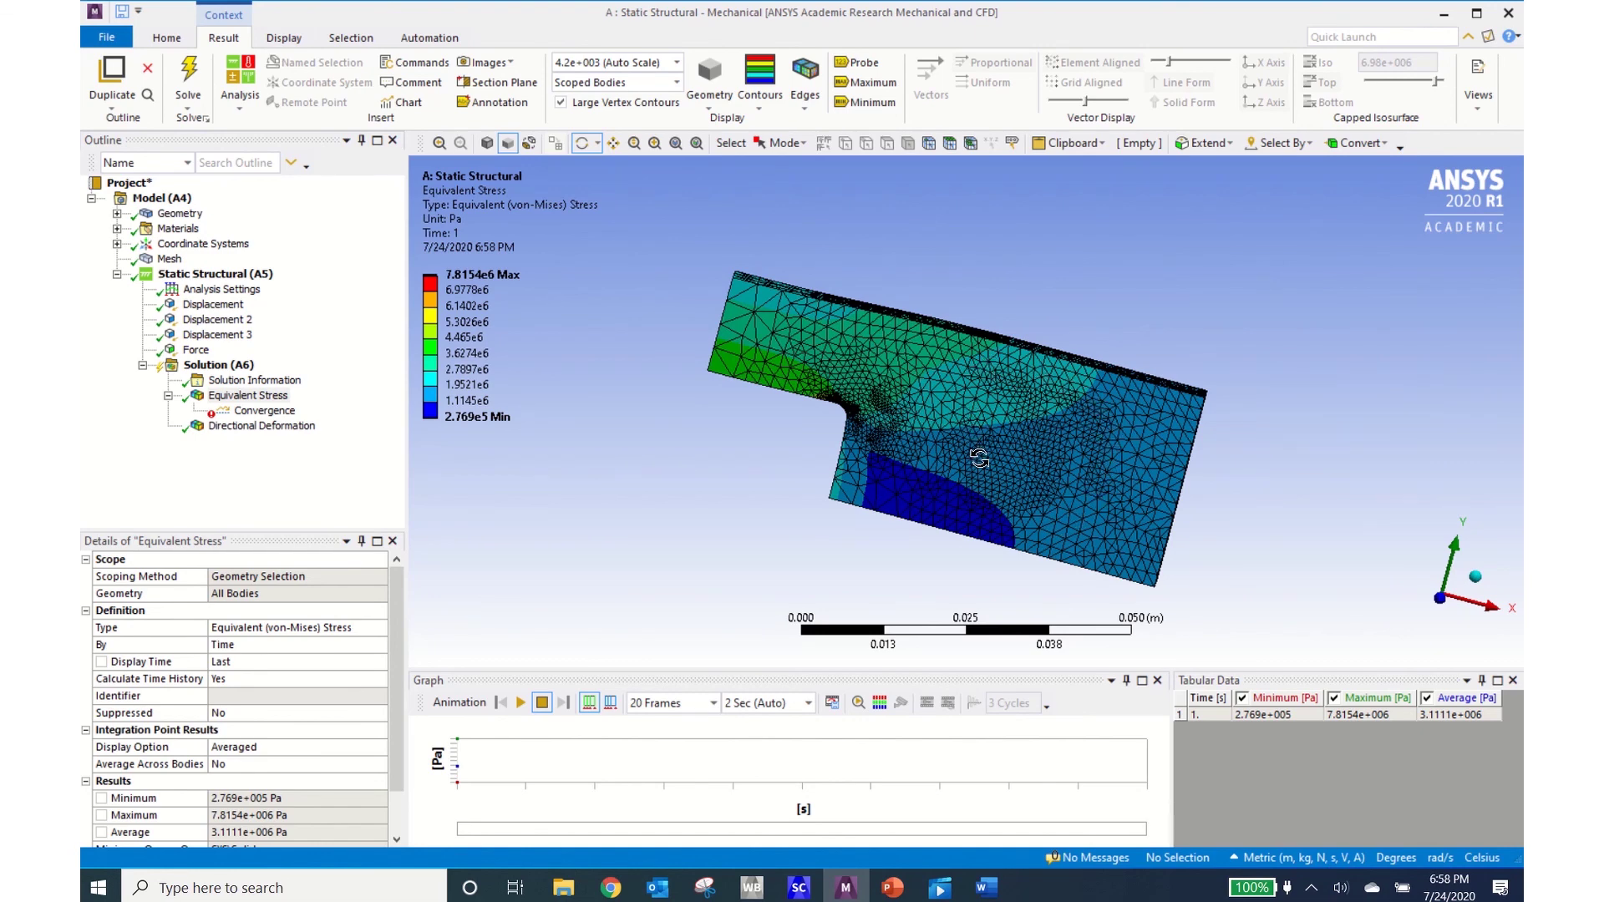
{"action": "scroll", "coordinate": [895, 444], "scroll_direction": "up", "scroll_amount": 3}
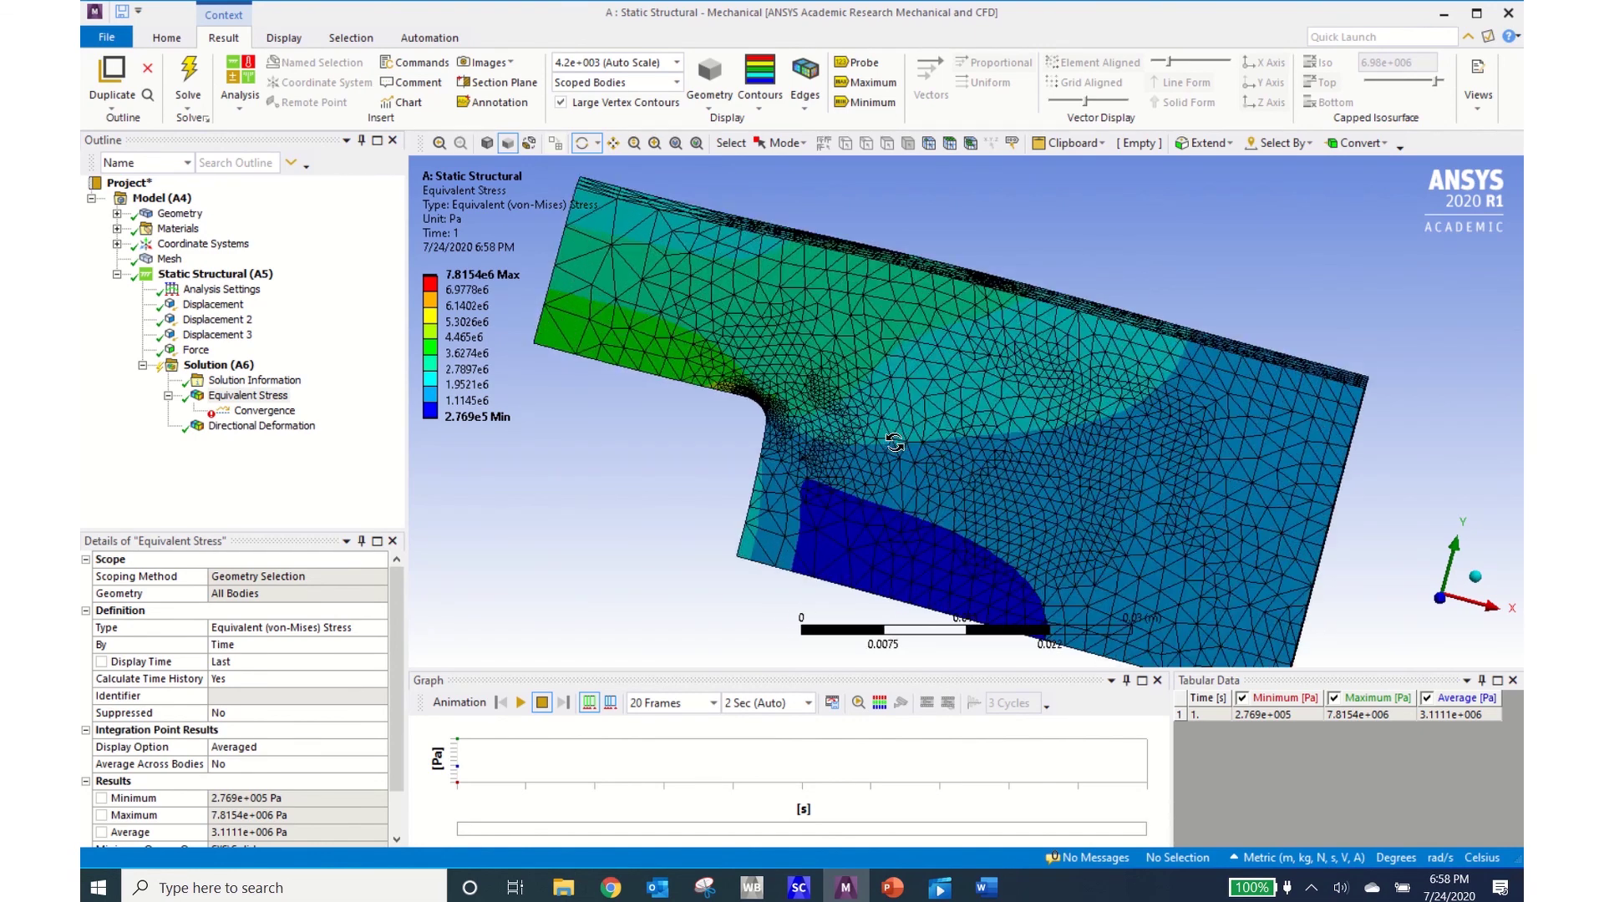
{"action": "scroll", "coordinate": [895, 444], "scroll_direction": "up", "scroll_amount": 2}
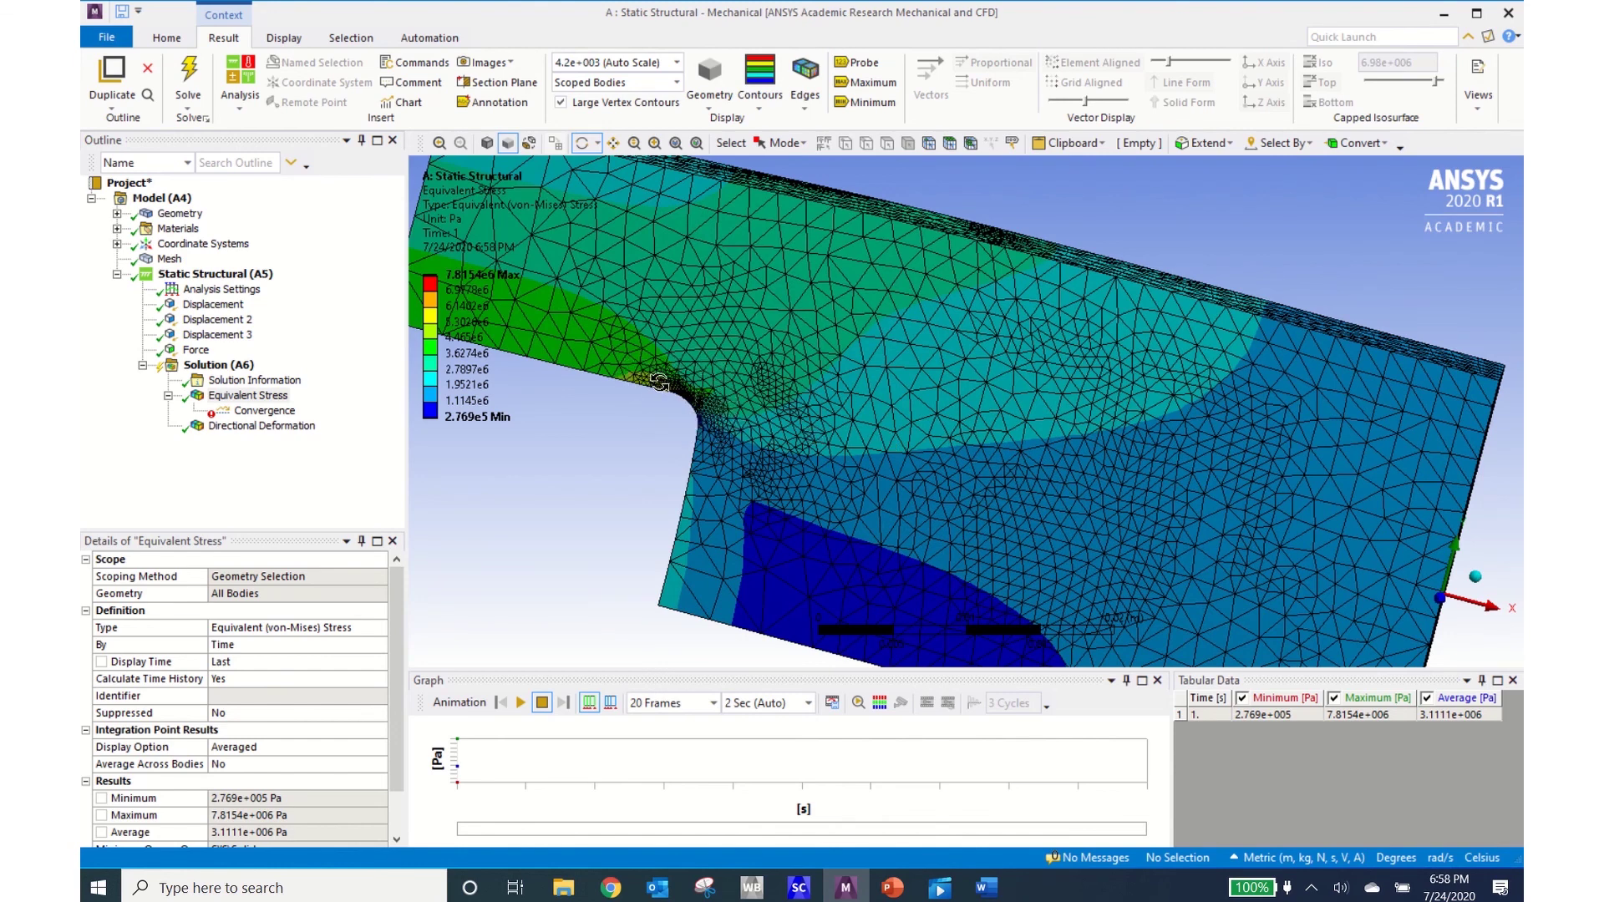
{"action": "scroll", "coordinate": [945, 416], "scroll_direction": "down", "scroll_amount": 5}
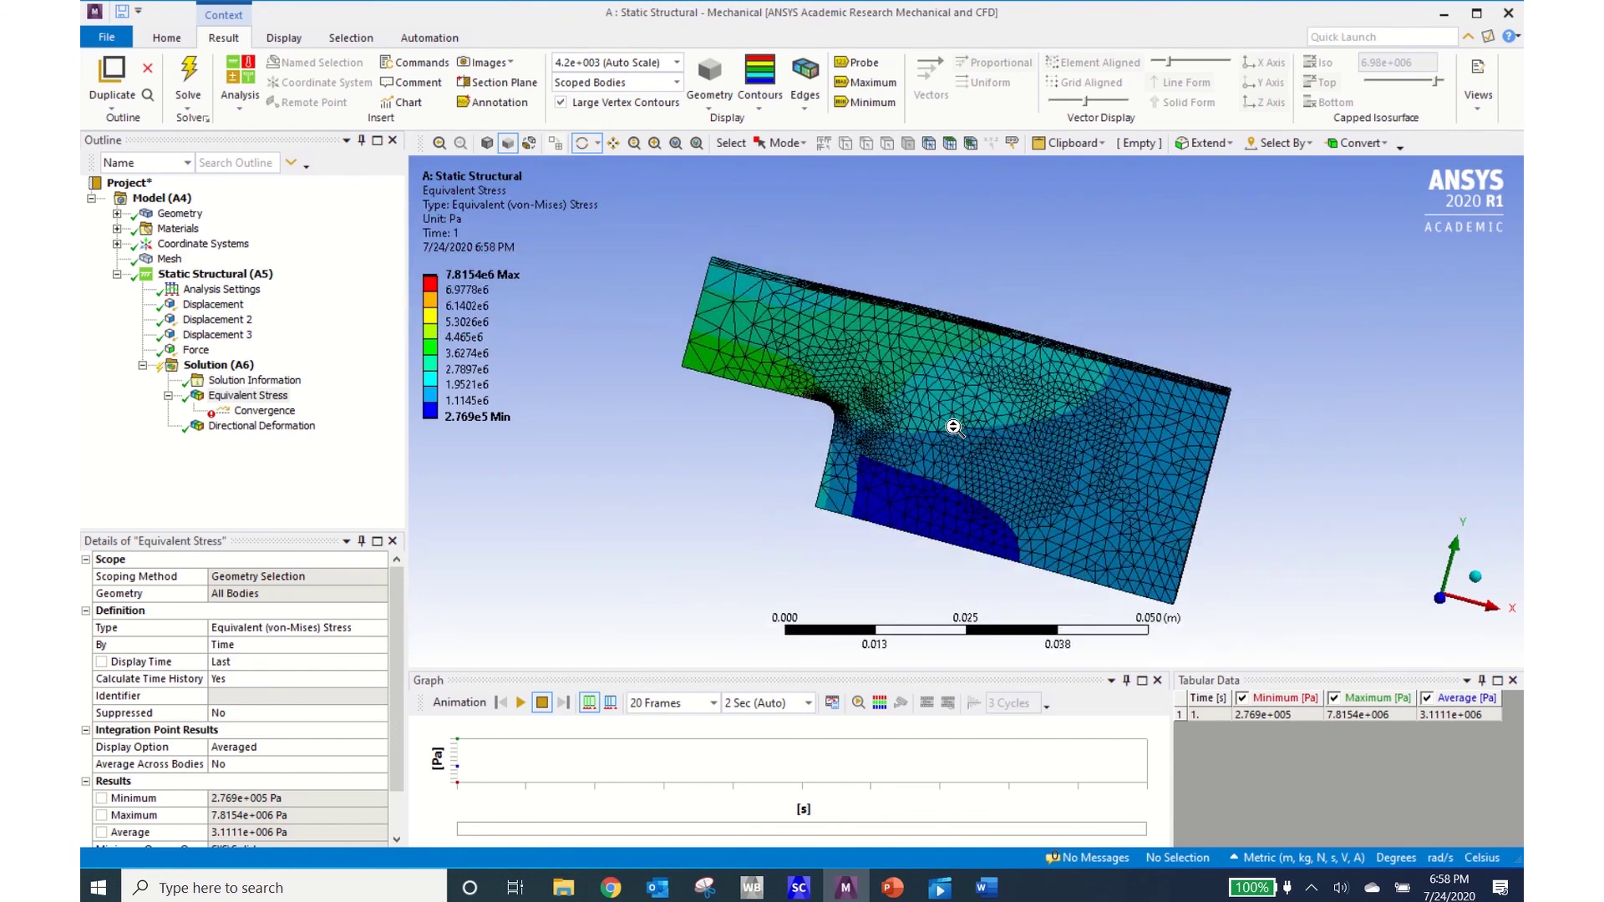